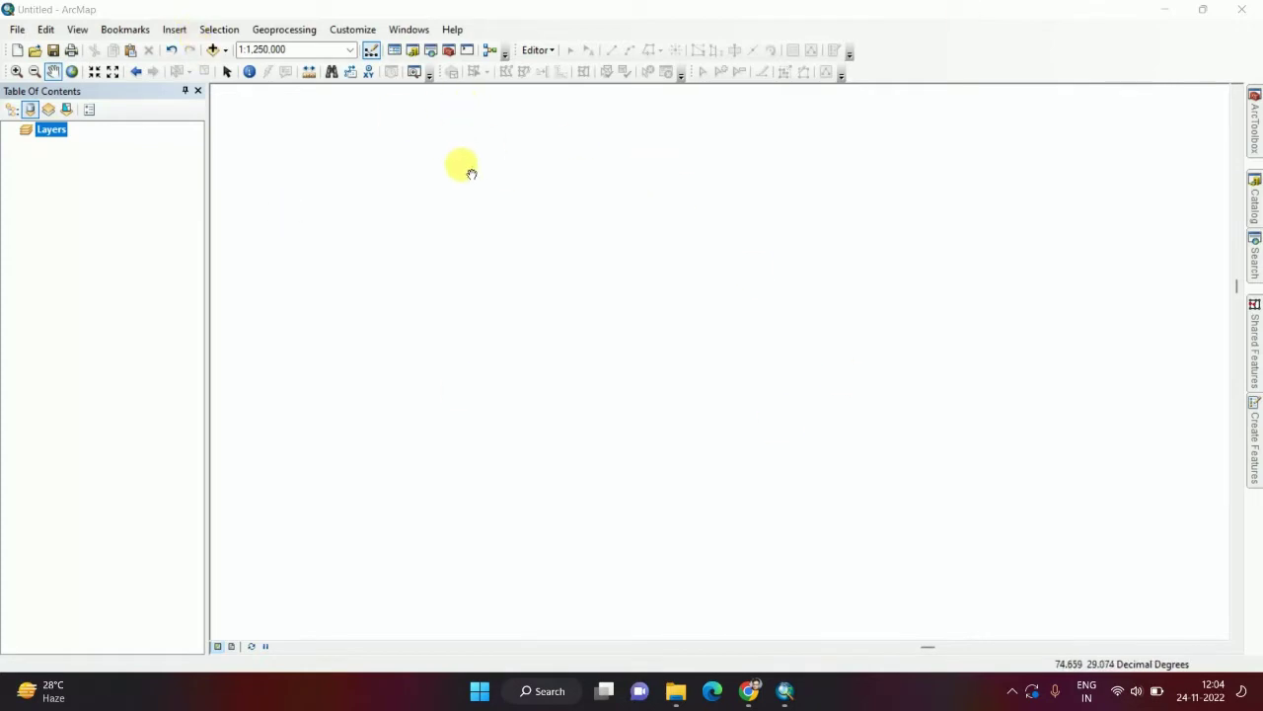
Show the Add Data choices, including Add Data From ArcGIS Online, from the Standard toolbar
click(227, 52)
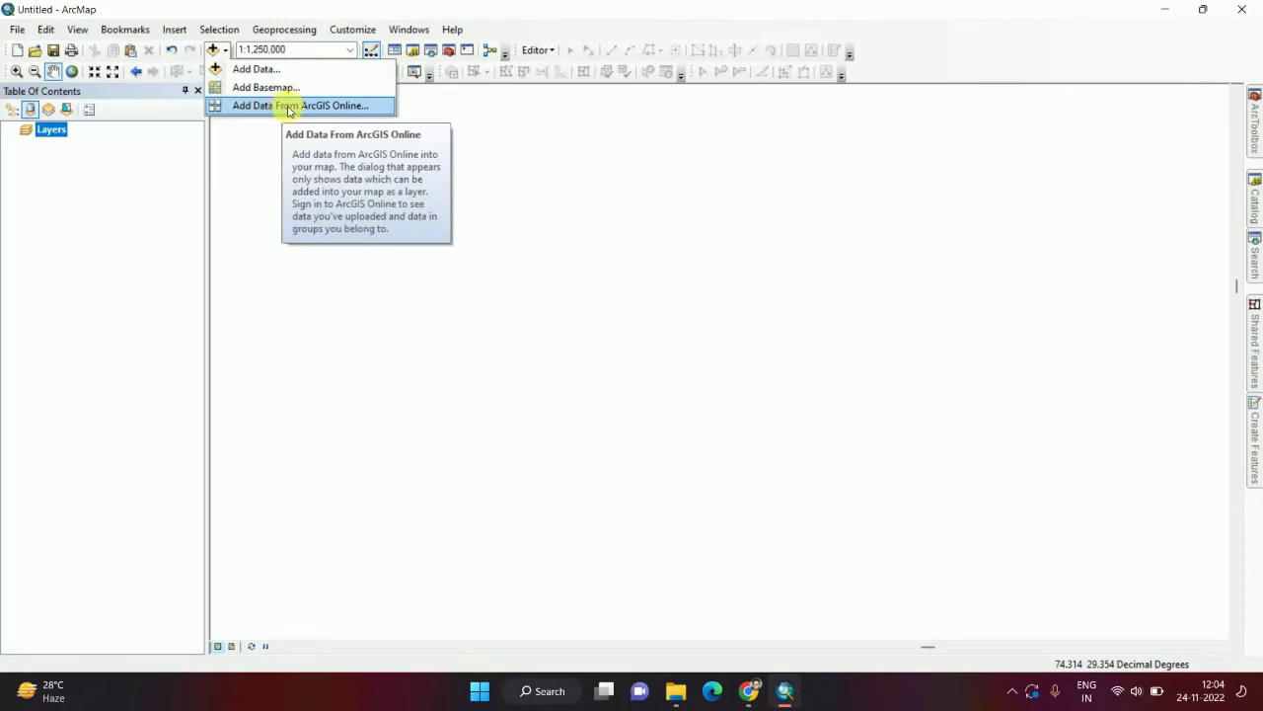
Search ArcGIS Online for 'INDIA BOUNDARY' and browse the 1320 results
click(361, 106)
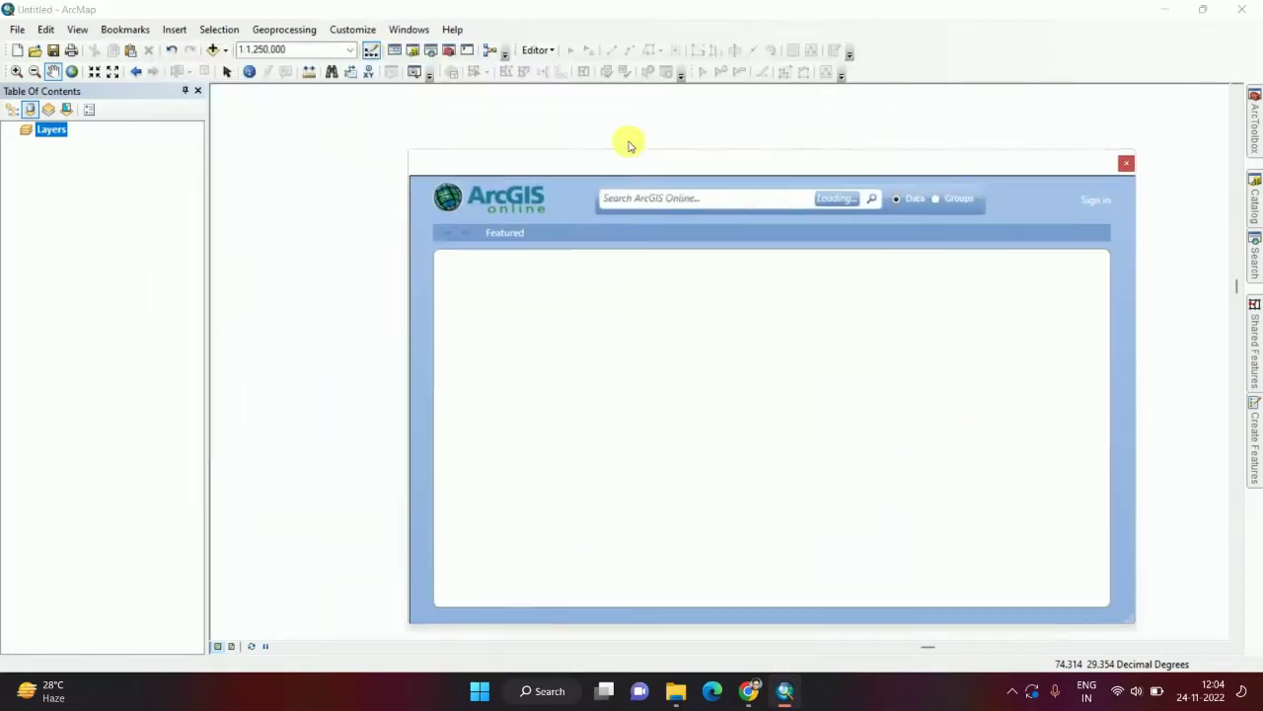
click(676, 144)
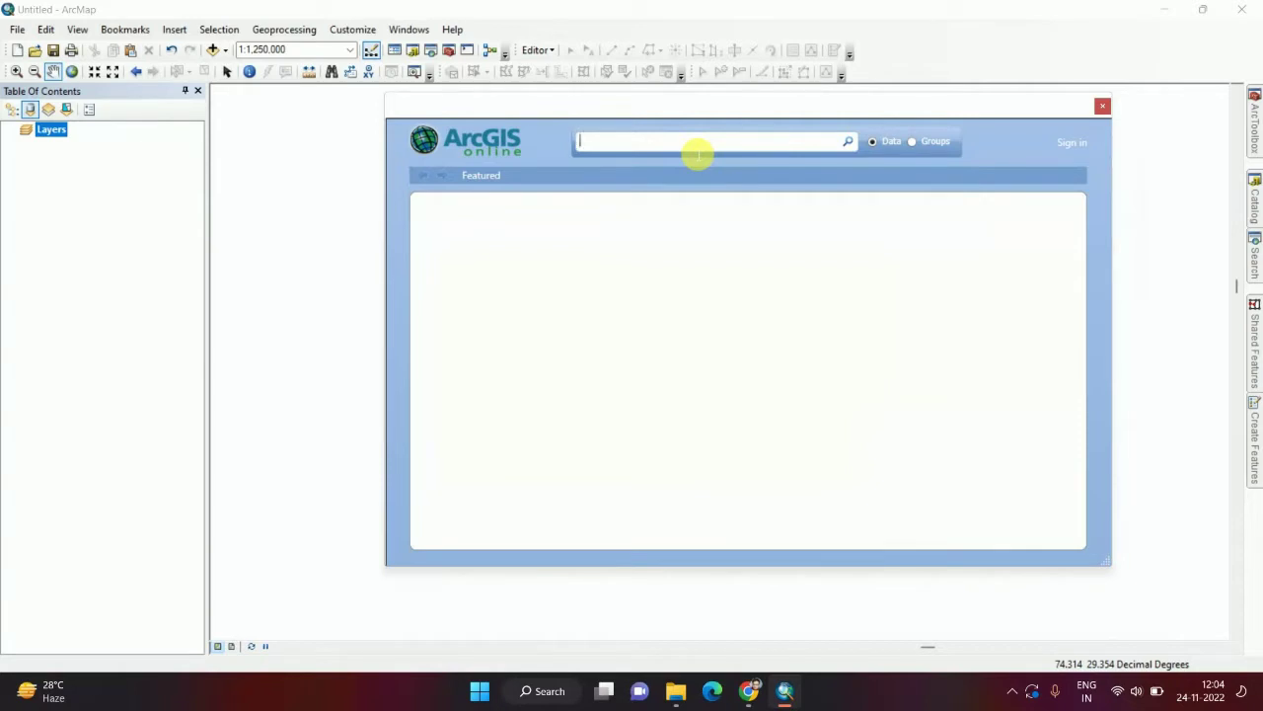
text(i)
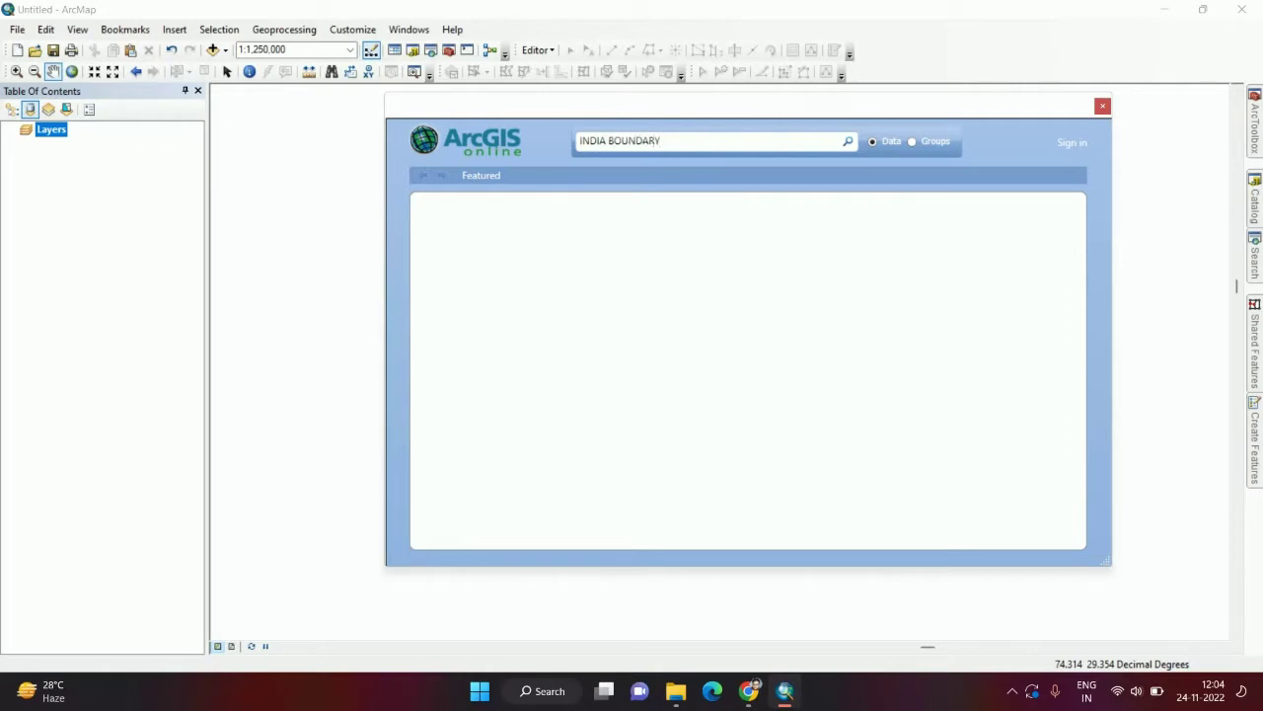
click(897, 155)
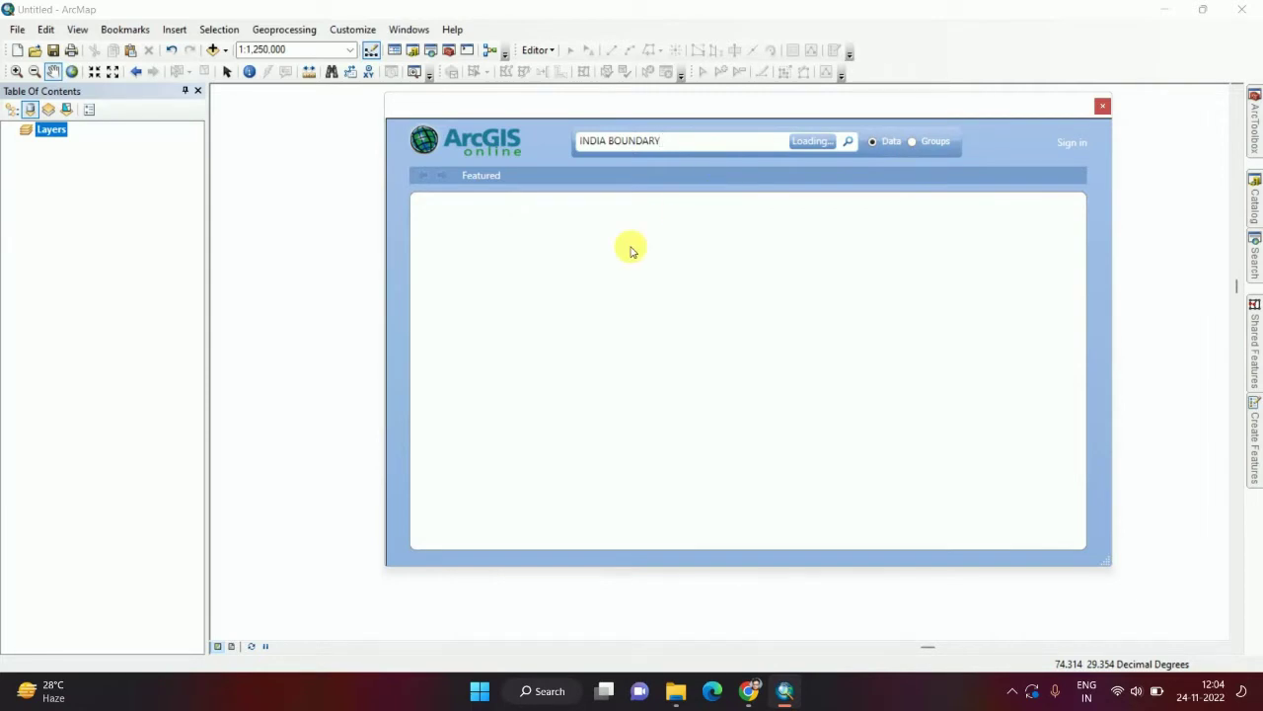
scroll(641, 281, down, 10)
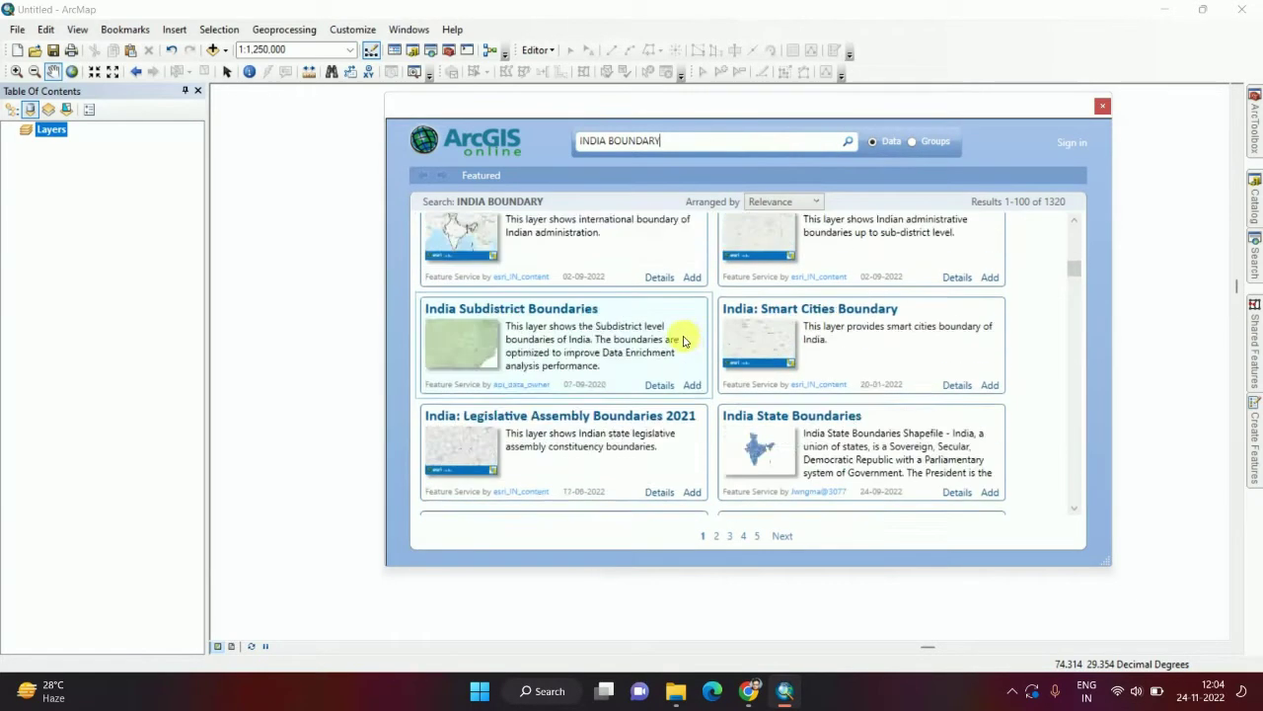
scroll(684, 340, down, 5)
scroll(645, 364, up, 8)
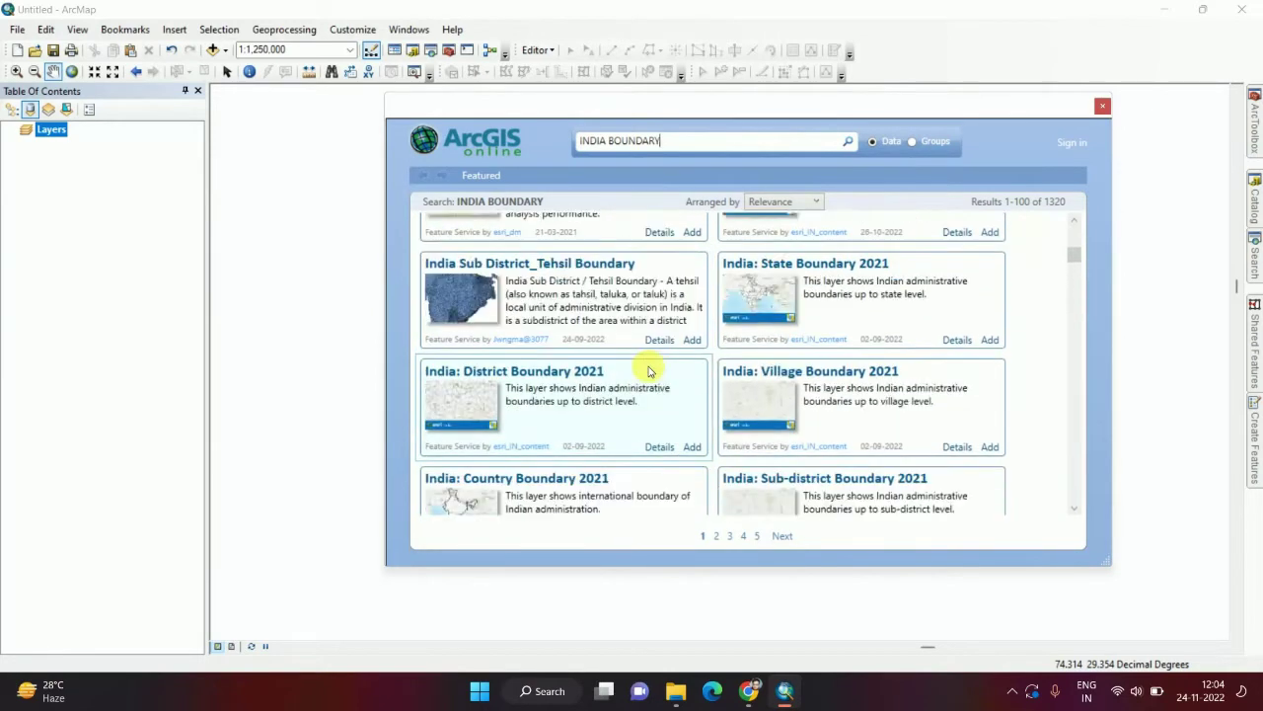
scroll(649, 371, up, 5)
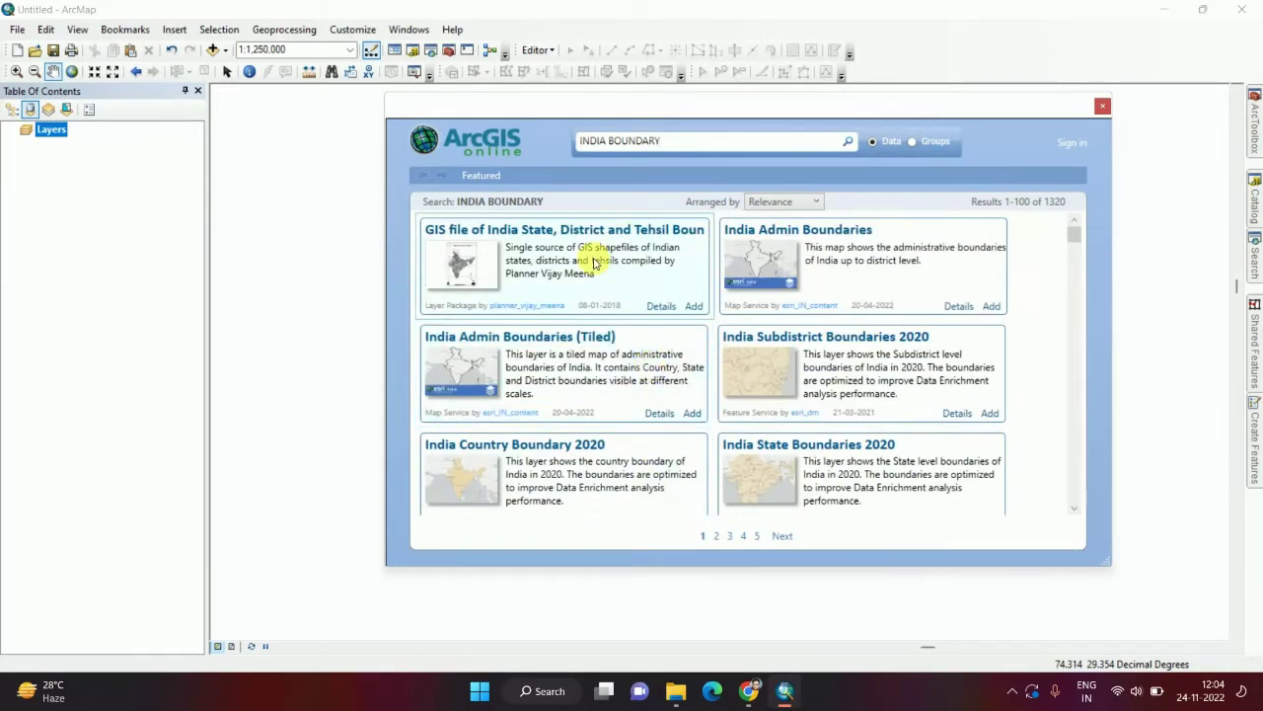
Compare the India State, District and Tehsil package with India Admin Boundaries, then add the package
click(659, 307)
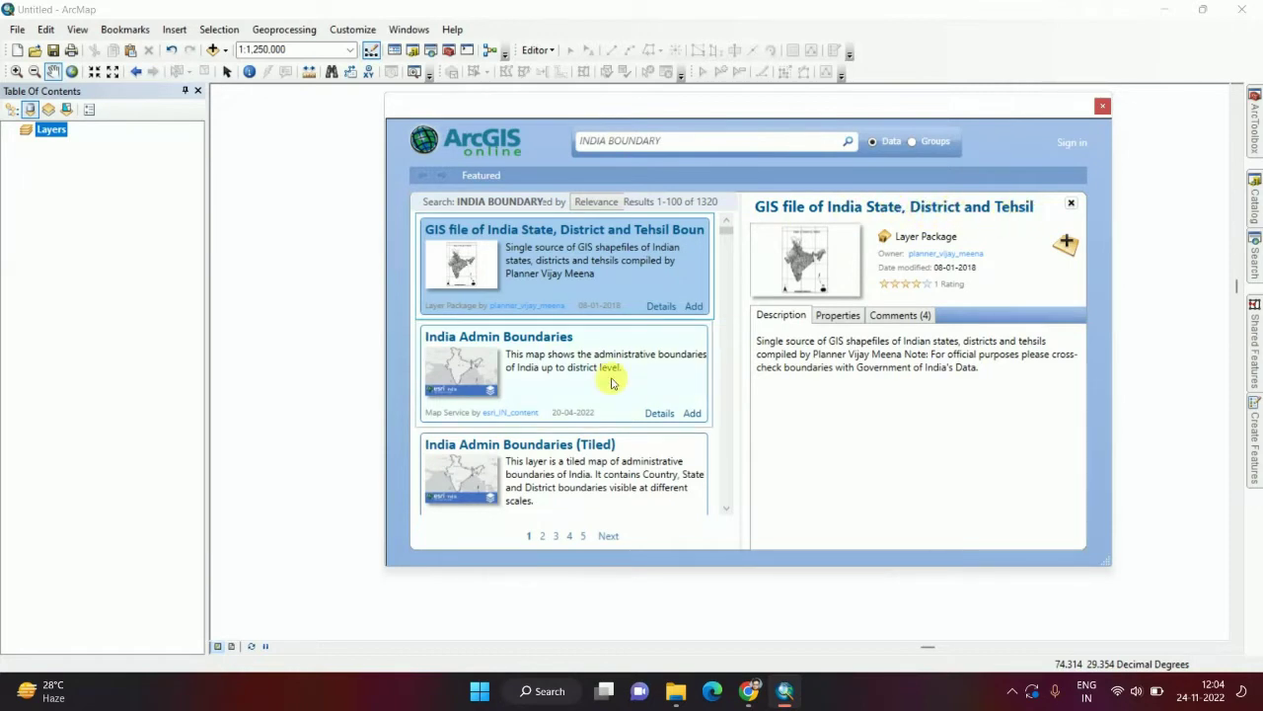
click(587, 362)
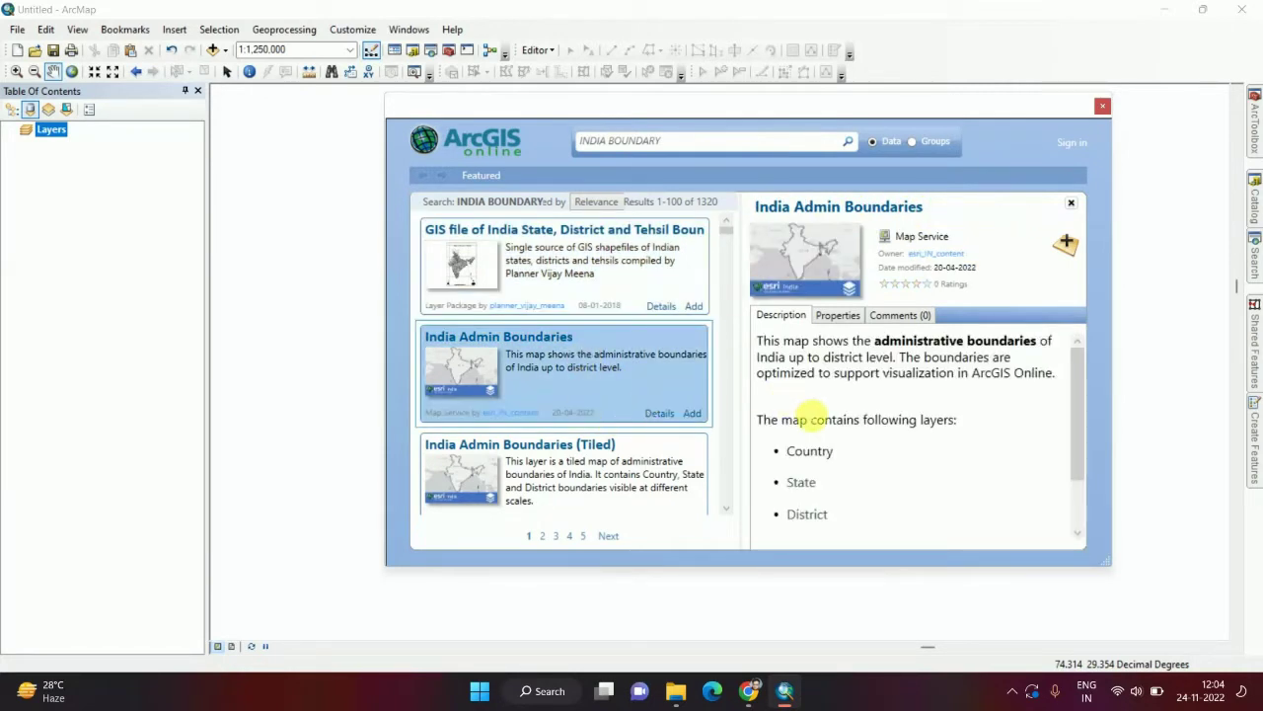
drag(777, 451, 835, 450)
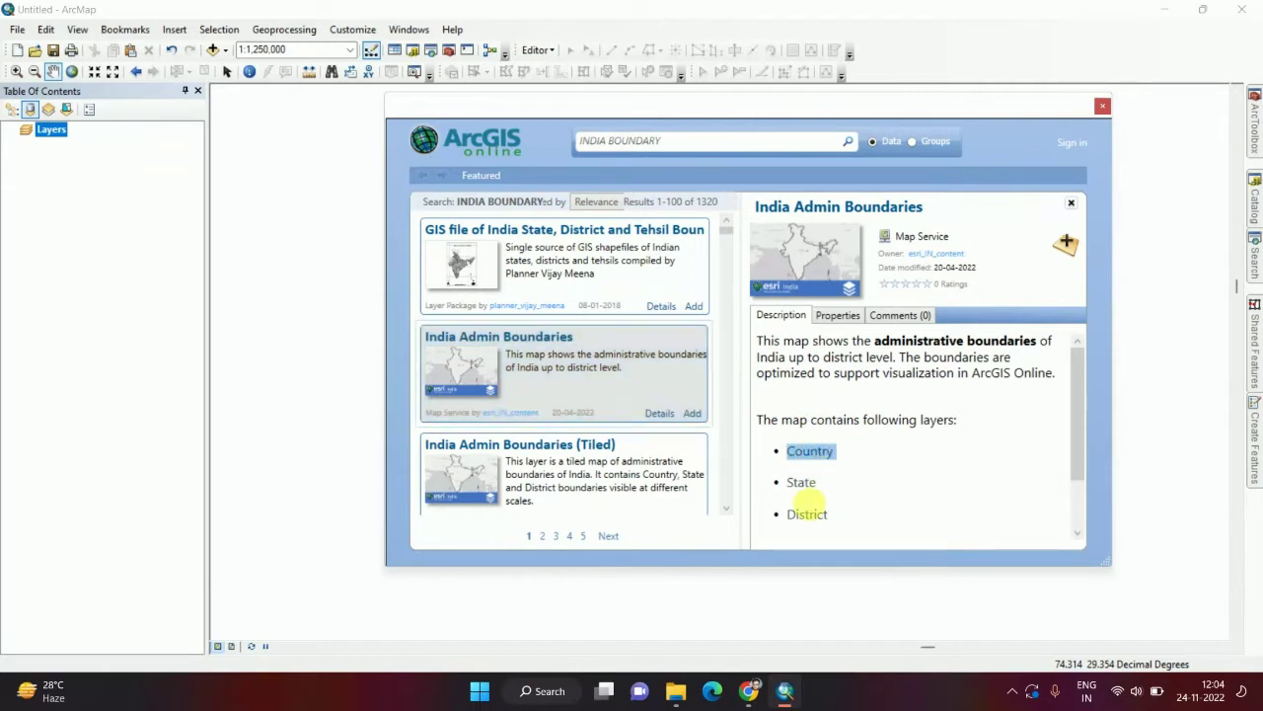
drag(787, 484, 936, 521)
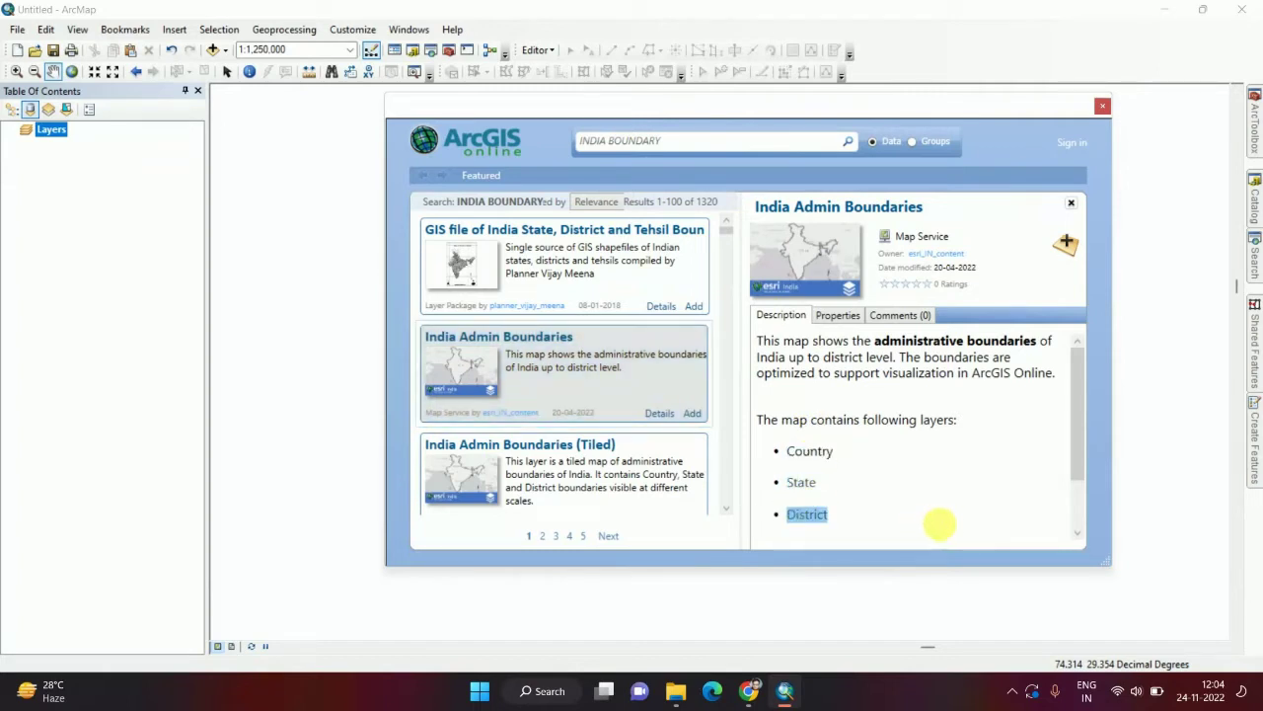
click(607, 262)
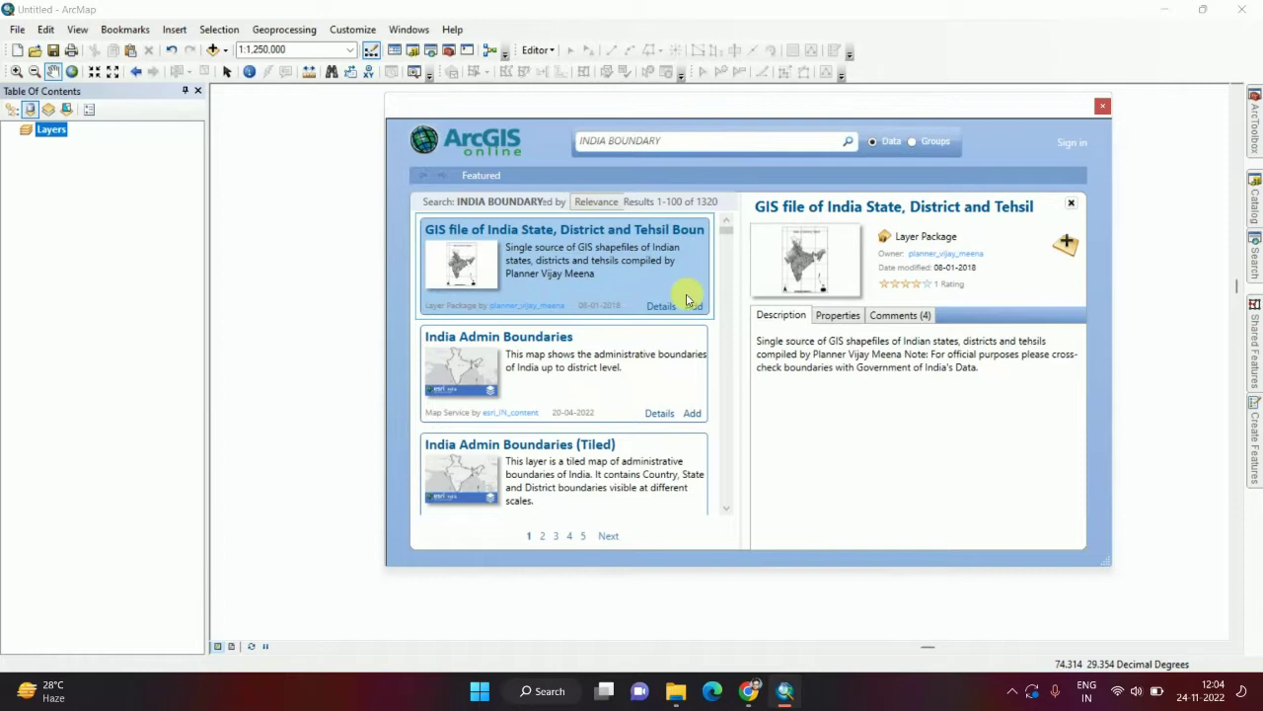
click(694, 307)
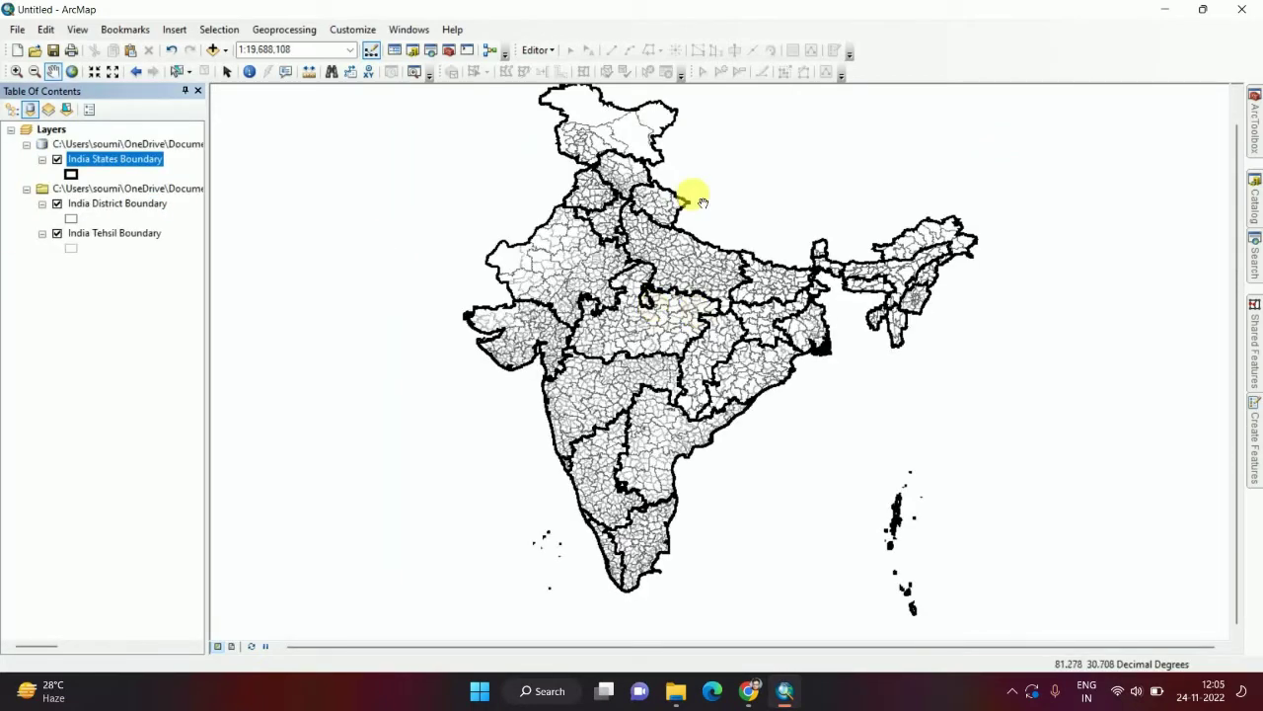
Toggle the States, District and Tehsil boundary layers to compare them, leaving all three shown
click(57, 160)
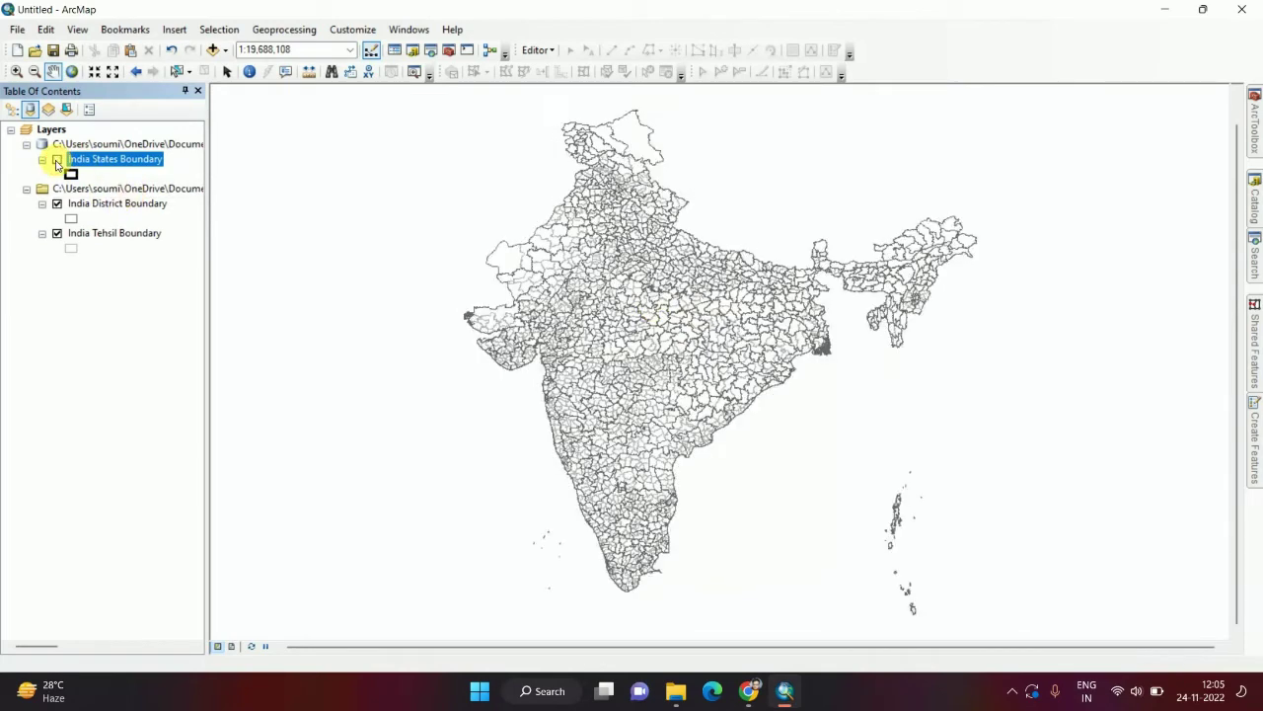
click(58, 159)
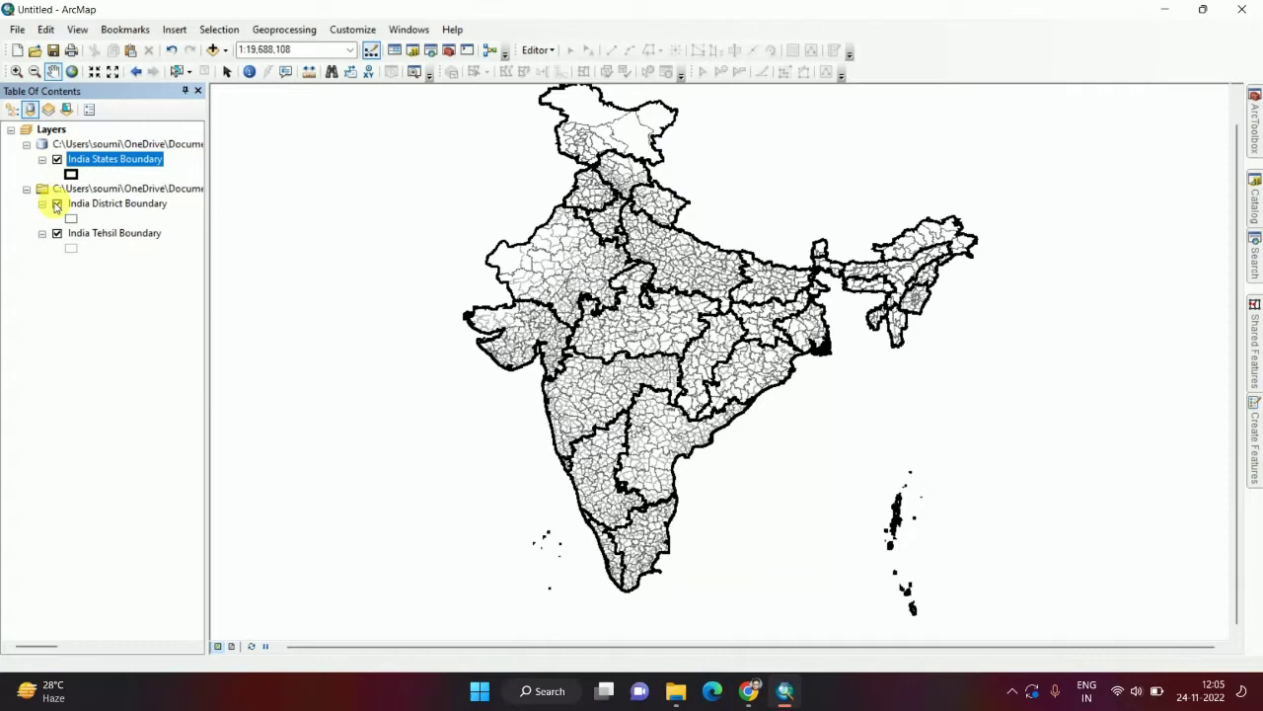
click(57, 204)
click(57, 233)
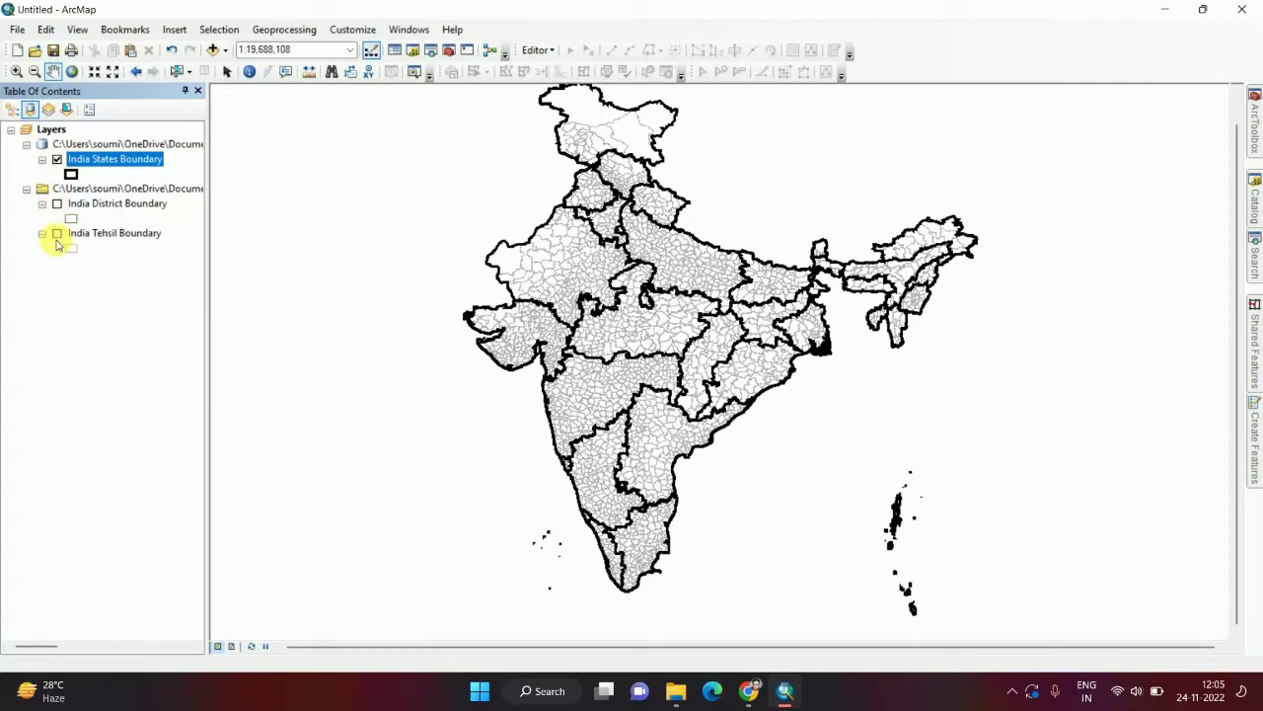
click(57, 204)
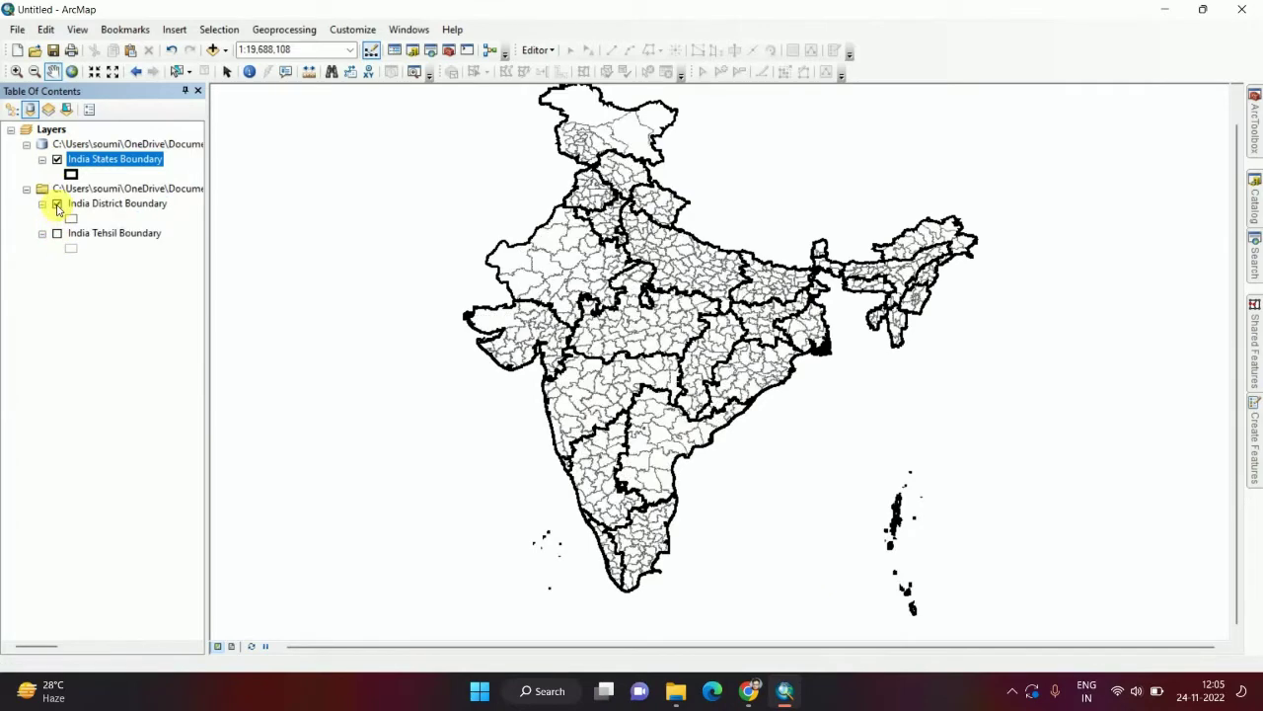
click(58, 204)
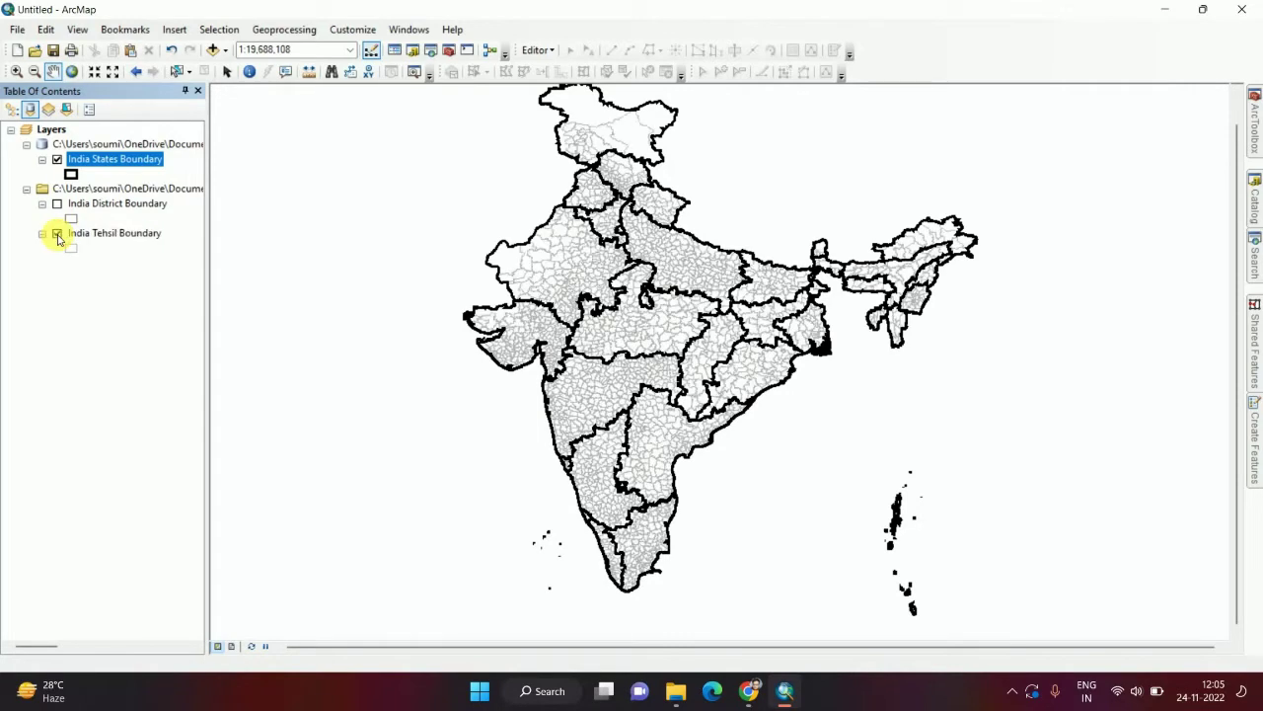
click(57, 203)
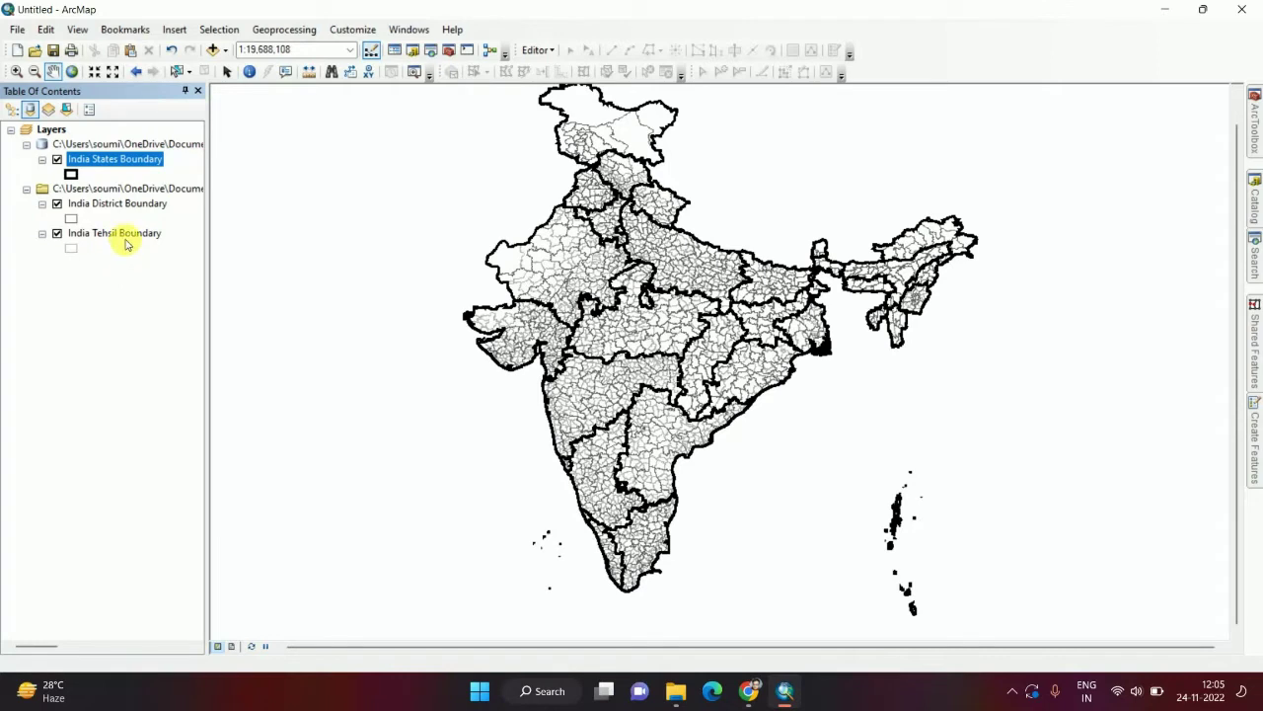
right_click(112, 234)
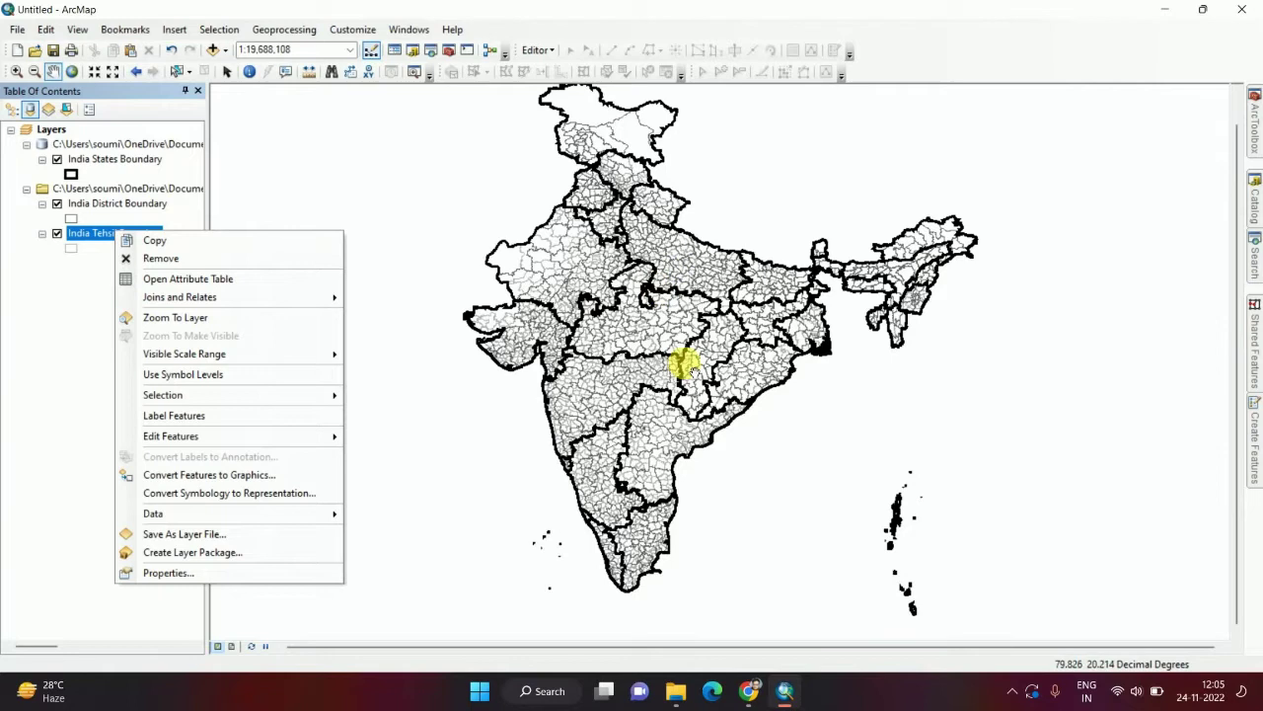
mouse_move(260, 513)
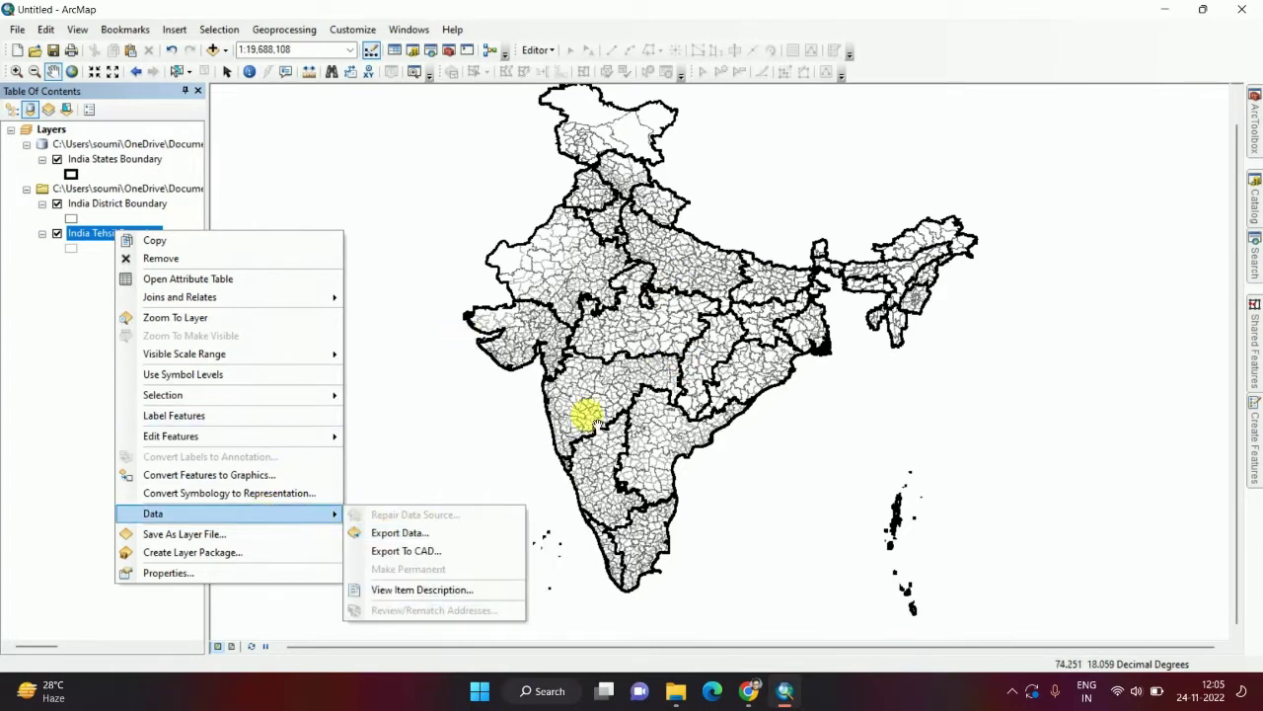
click(632, 279)
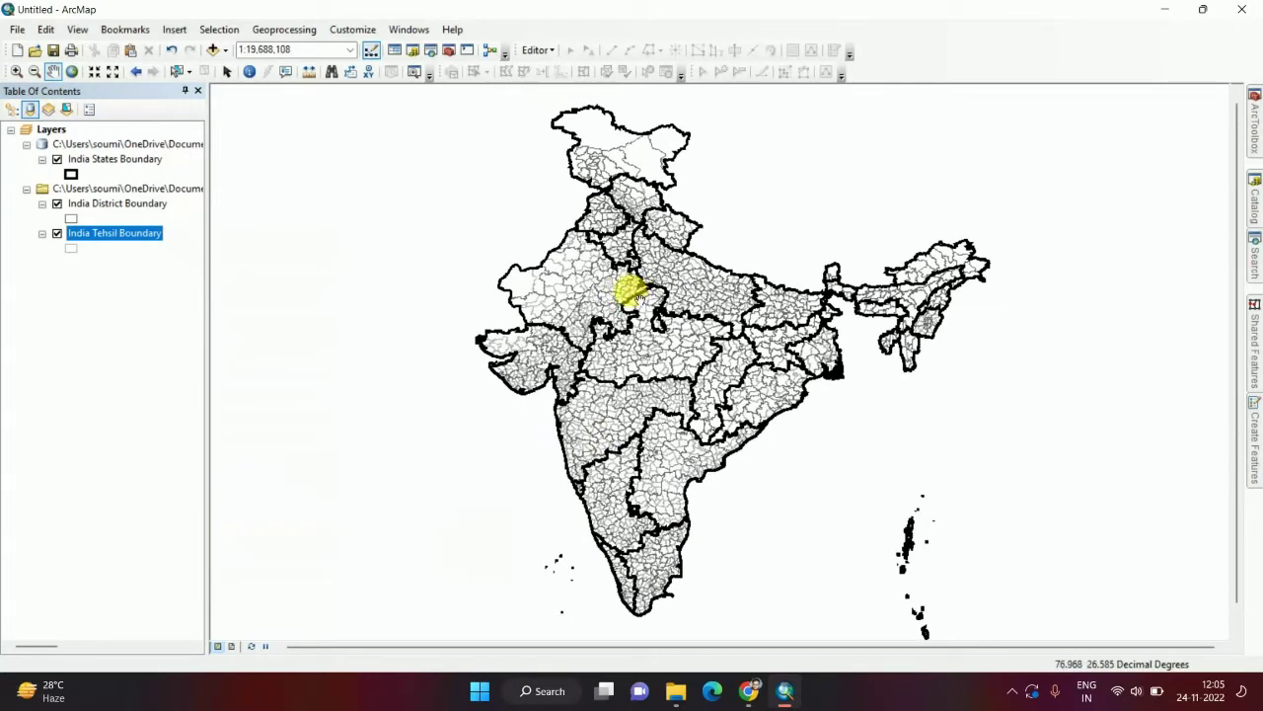
click(1254, 132)
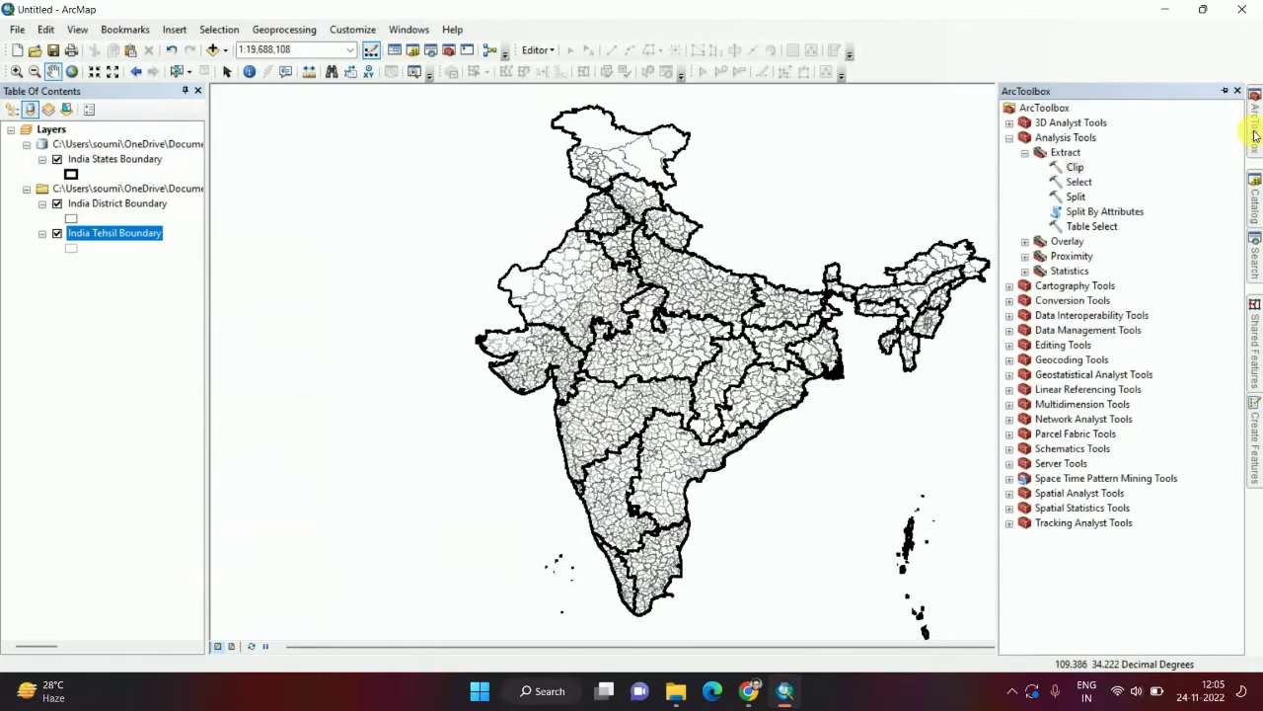
click(1079, 171)
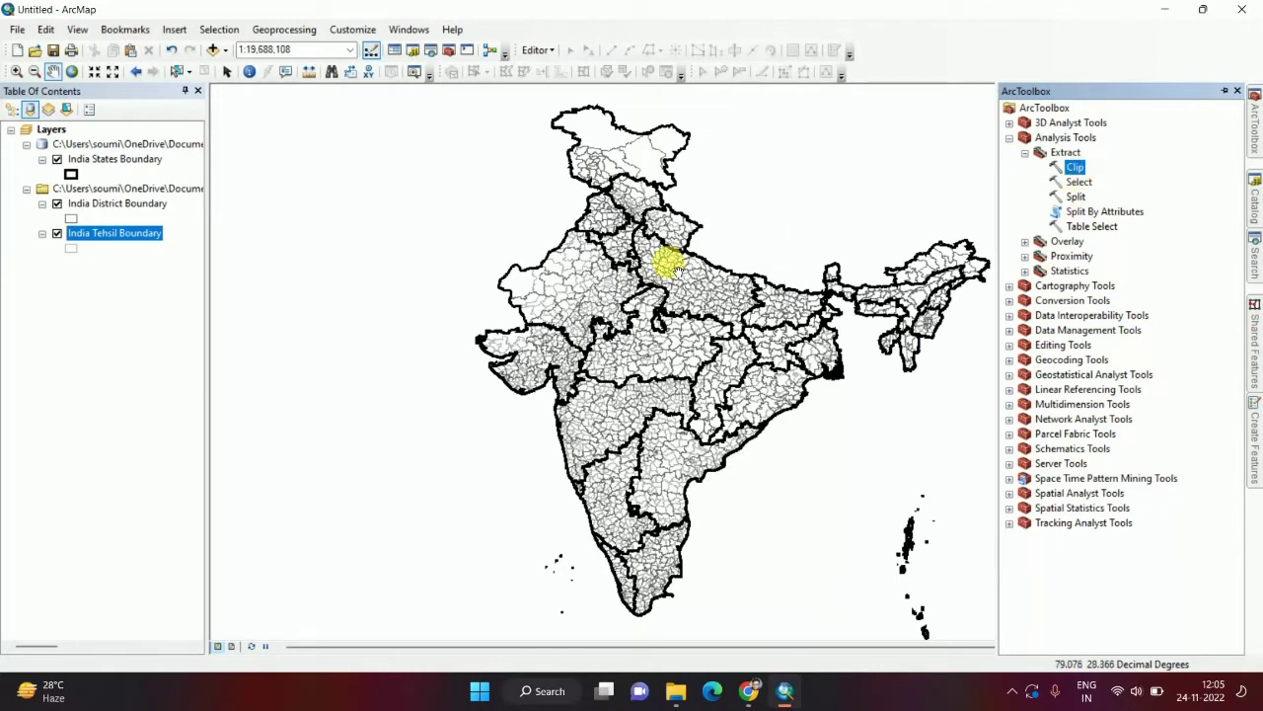
click(635, 261)
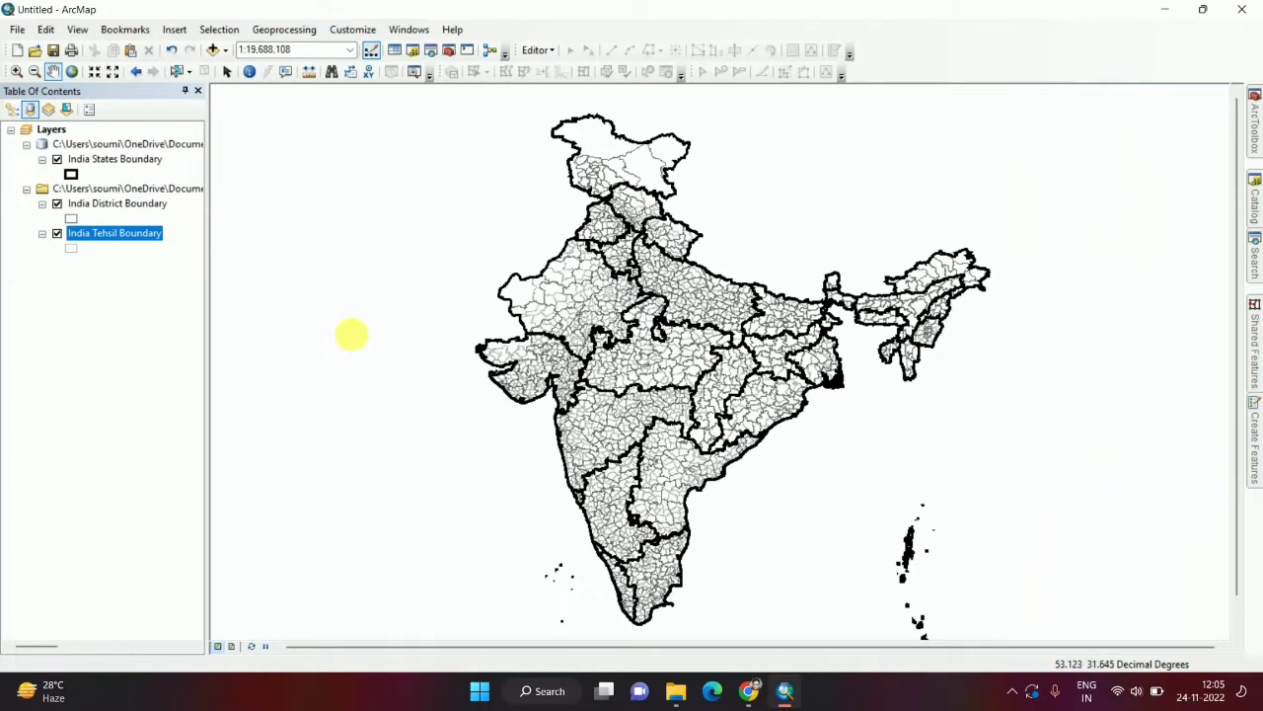
Search ArcGIS Online for 'LAND USE LAND COVER ESRI', deleting leftover placeholder text first
click(225, 52)
click(259, 105)
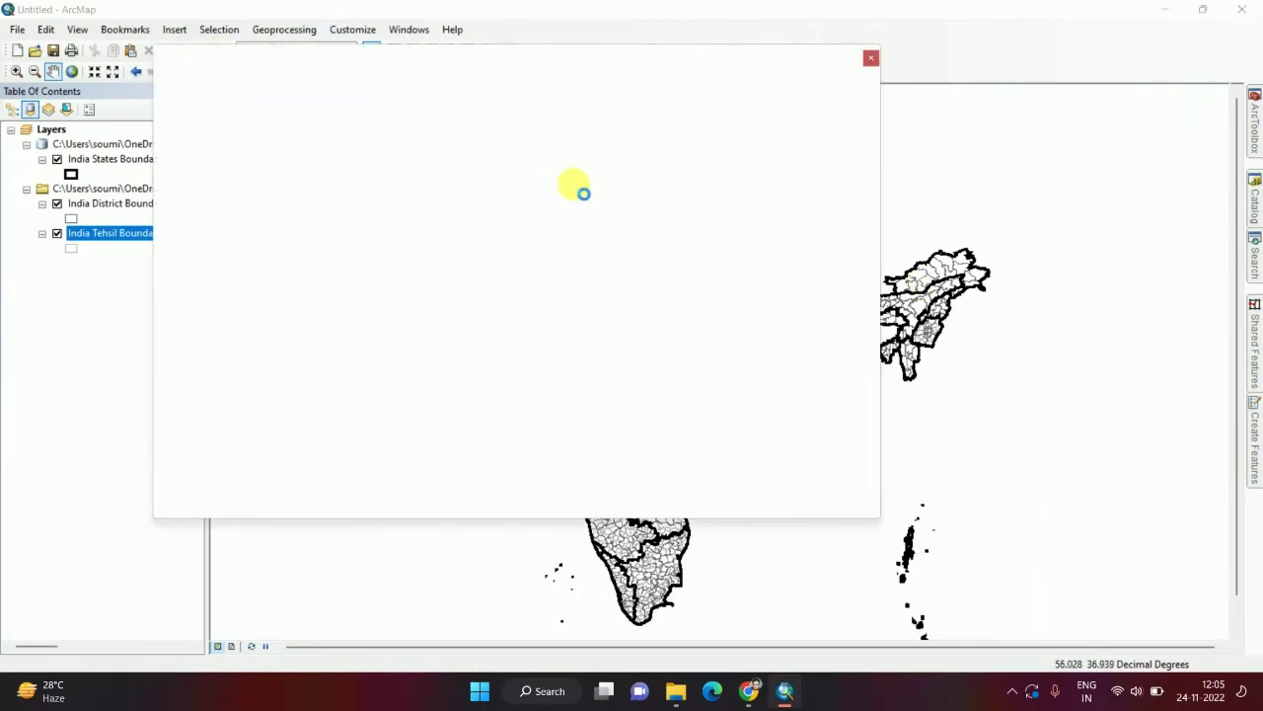
click(474, 96)
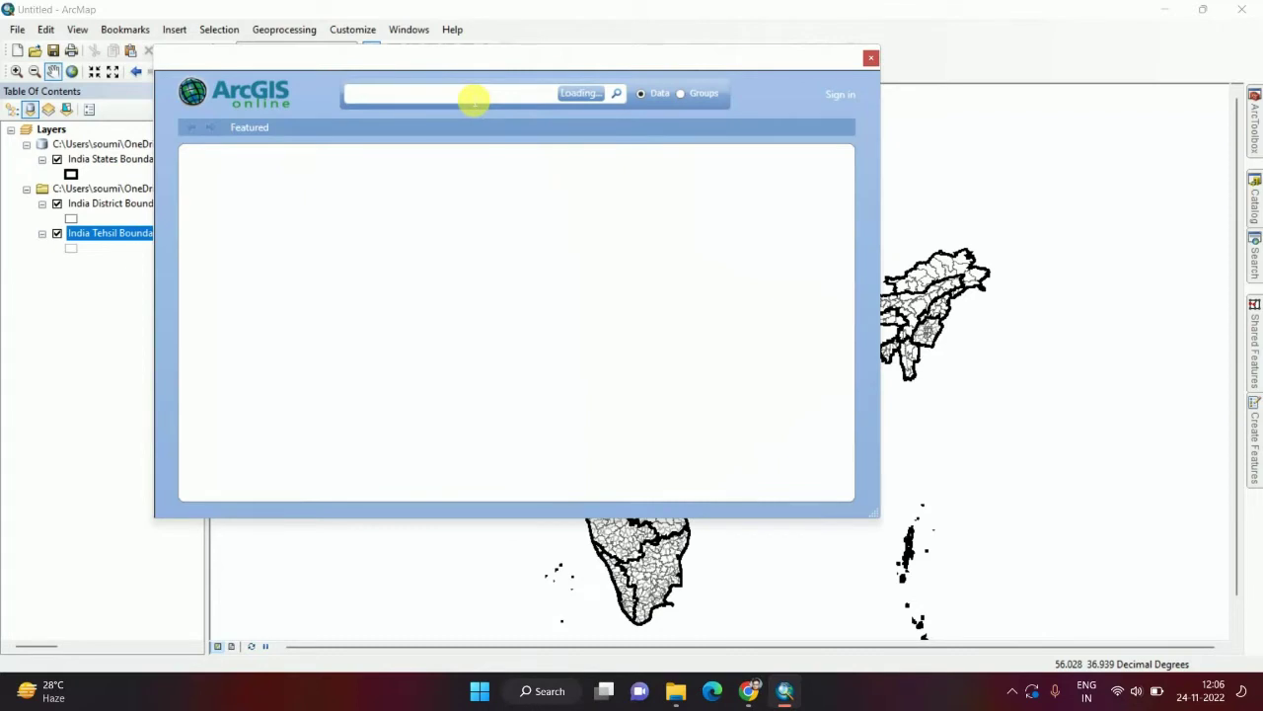
text(LAND USE)
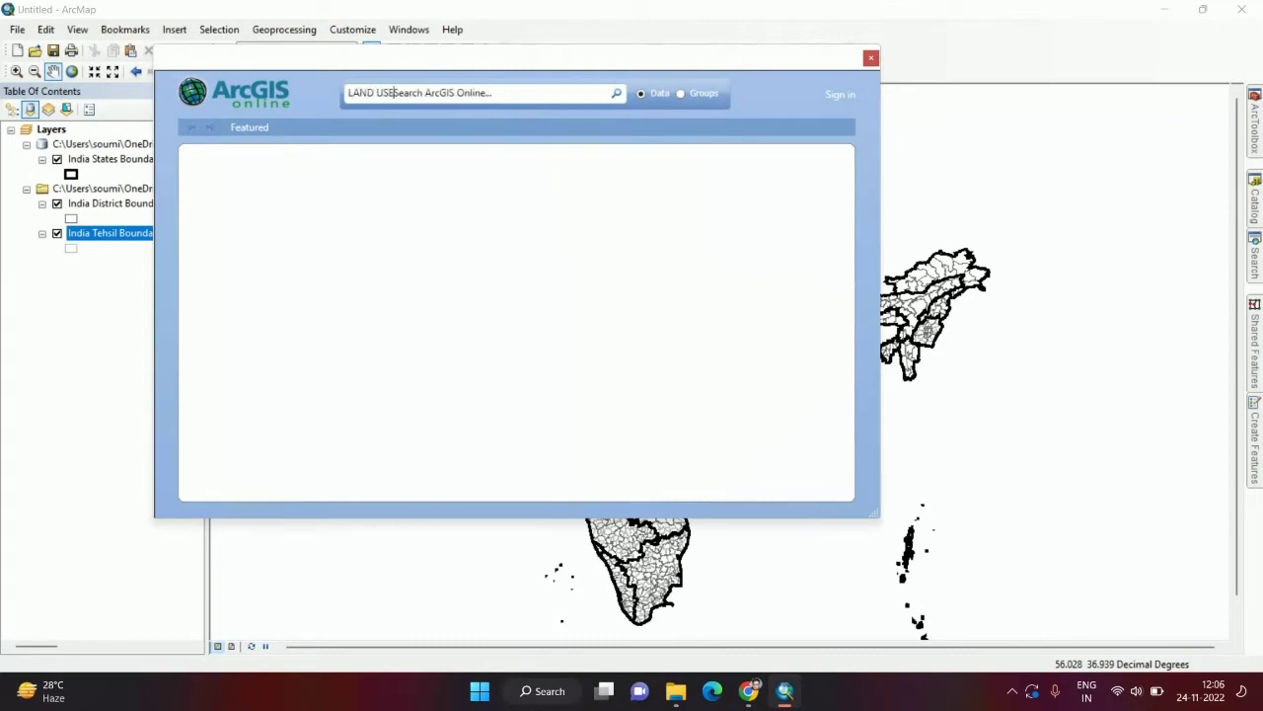
text( LAND COVER)
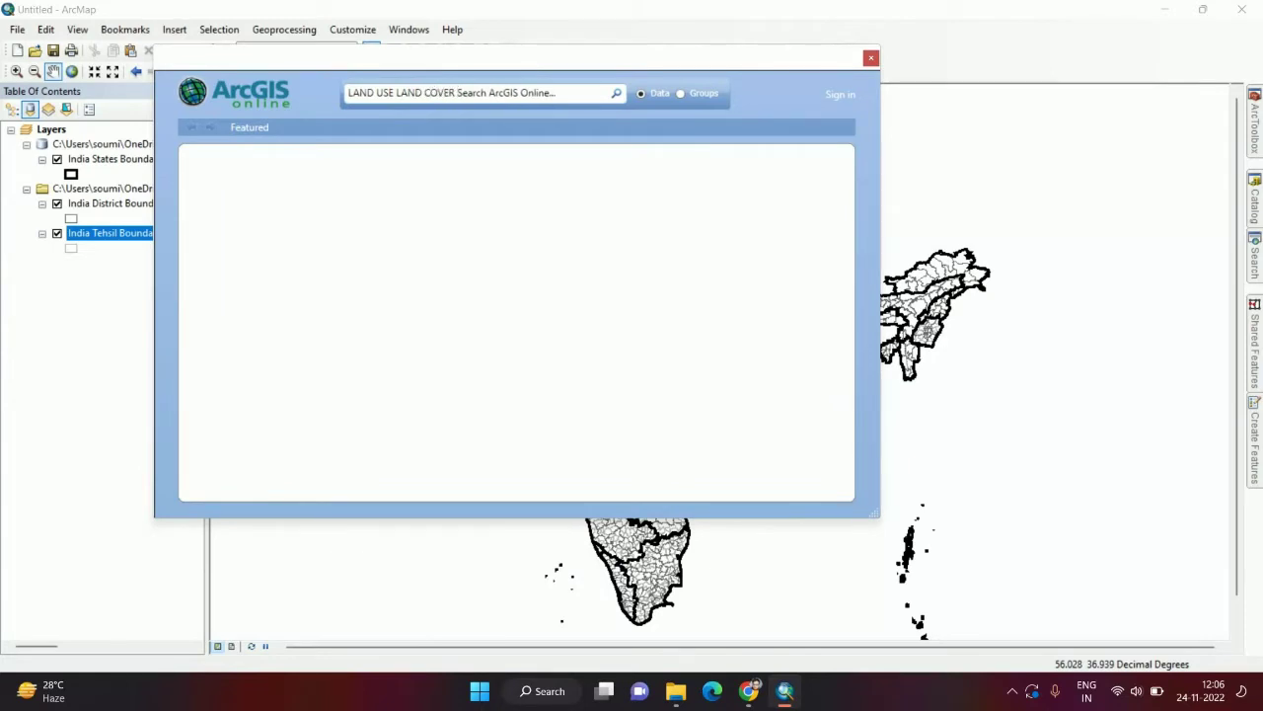
text( ESRI)
drag(581, 92, 497, 113)
key(BackSpace)
key(Return)
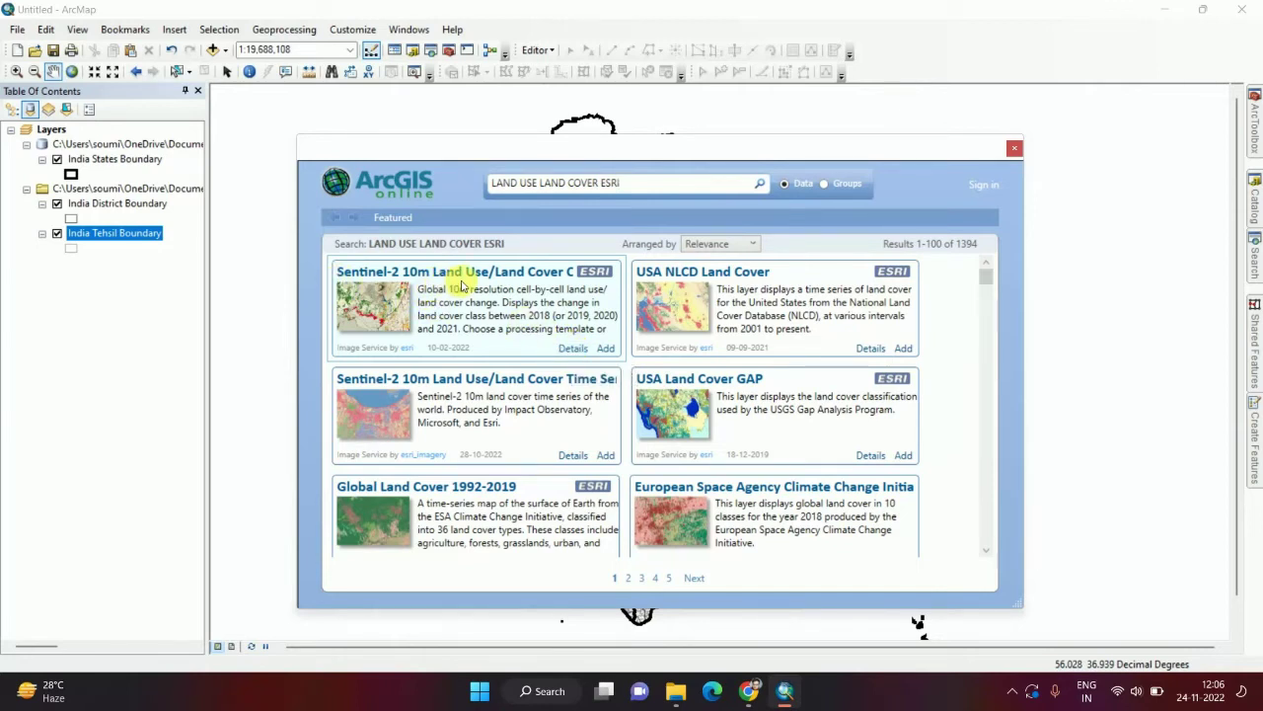
Read the Sentinel-2 10m Land Use/Land Cover Change details, noting the 2018–2021 comparison years
click(571, 348)
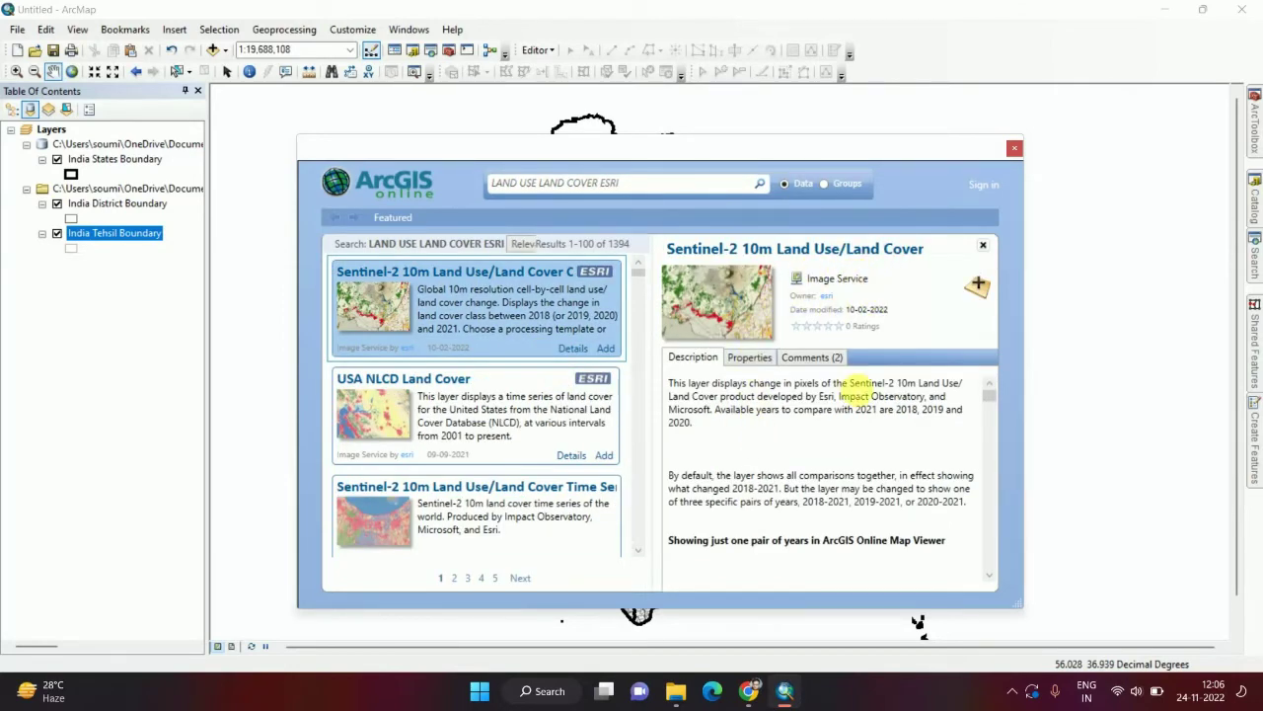
drag(751, 384, 811, 385)
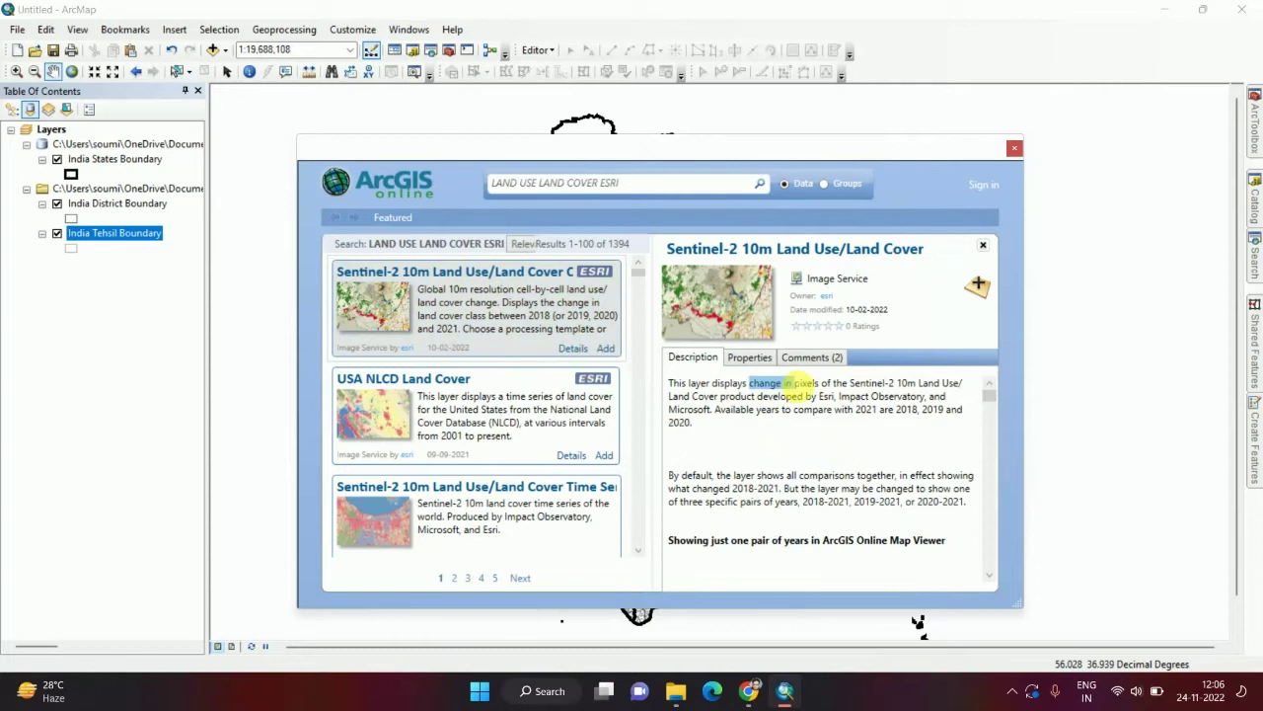
drag(896, 409, 946, 431)
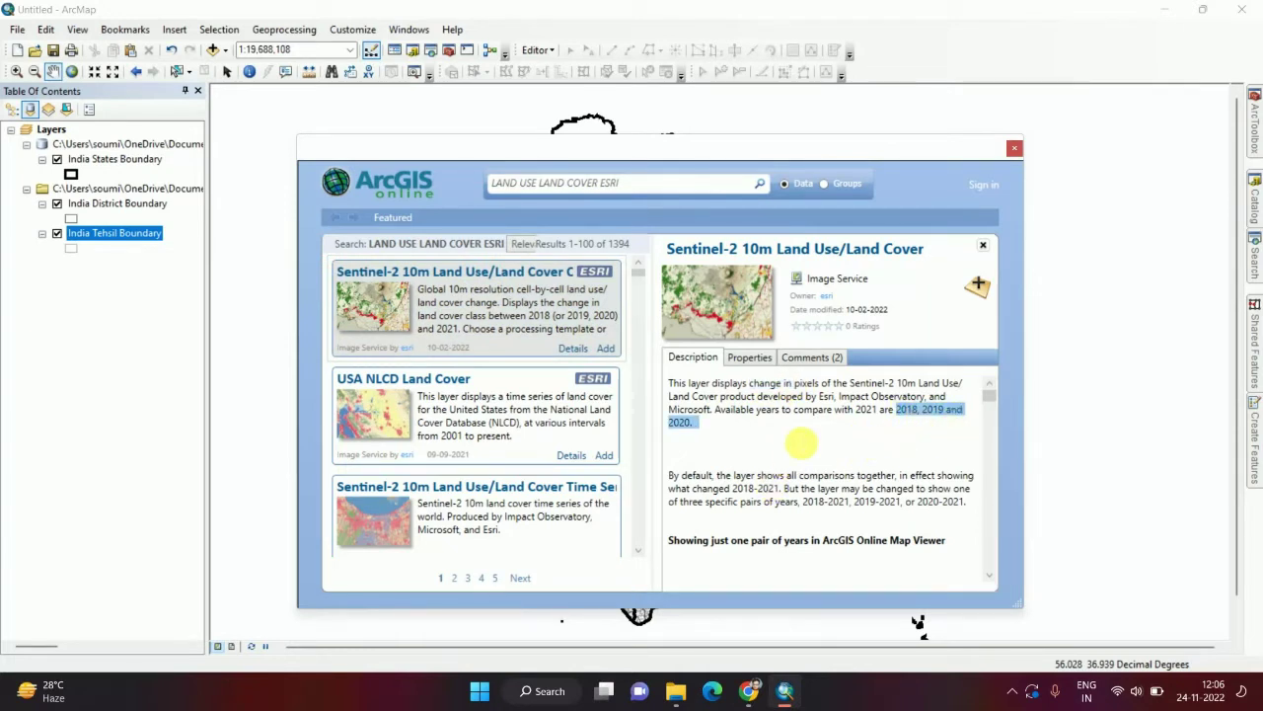
click(865, 419)
double_click(865, 411)
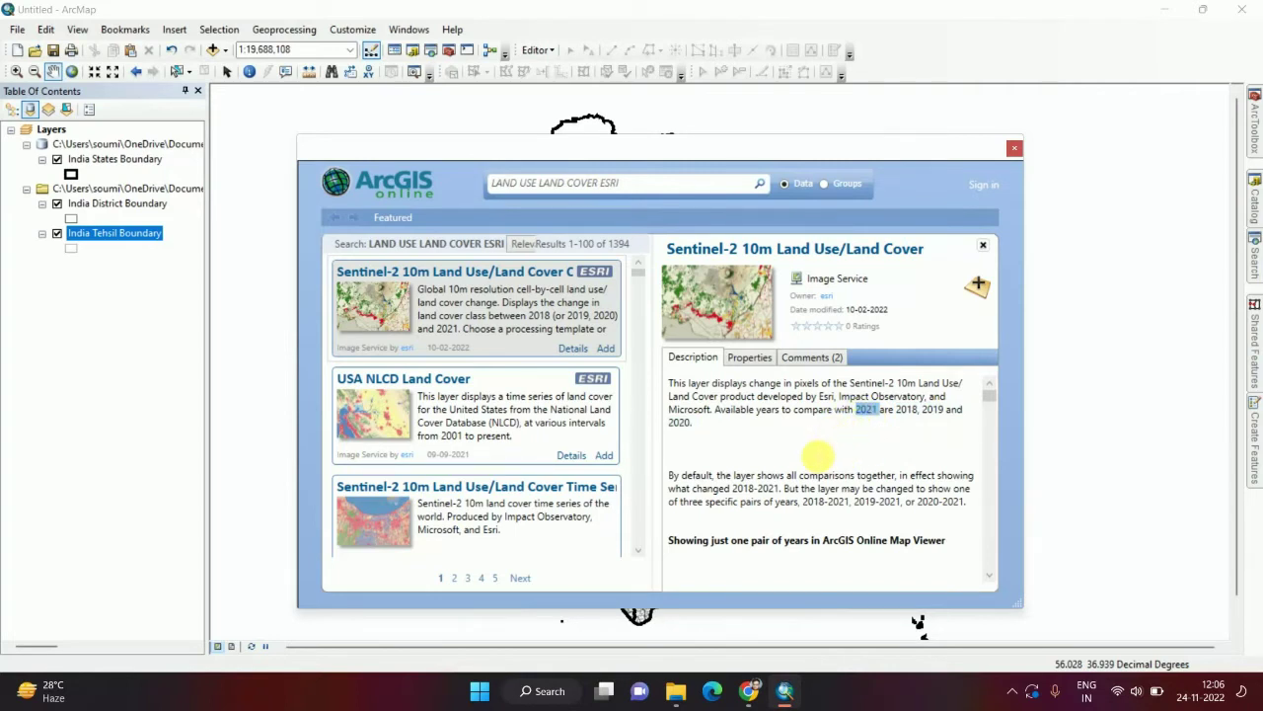
scroll(818, 456, down, 3)
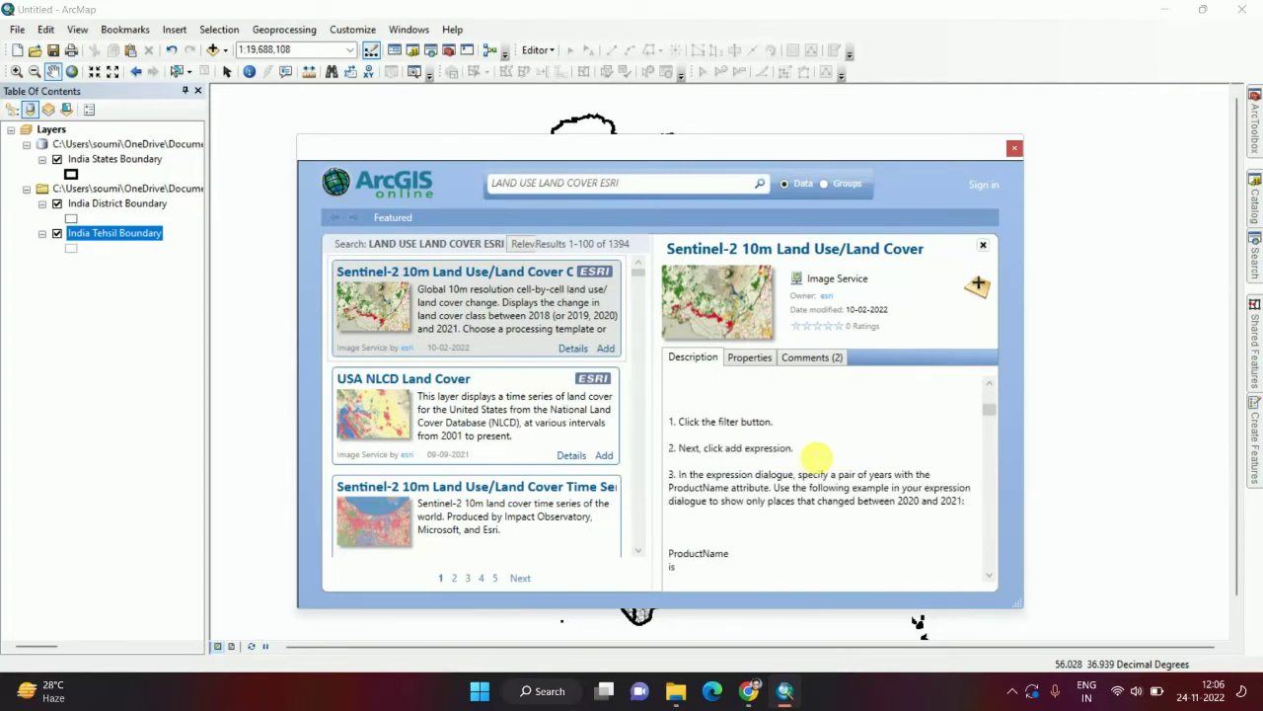
scroll(809, 458, up, 3)
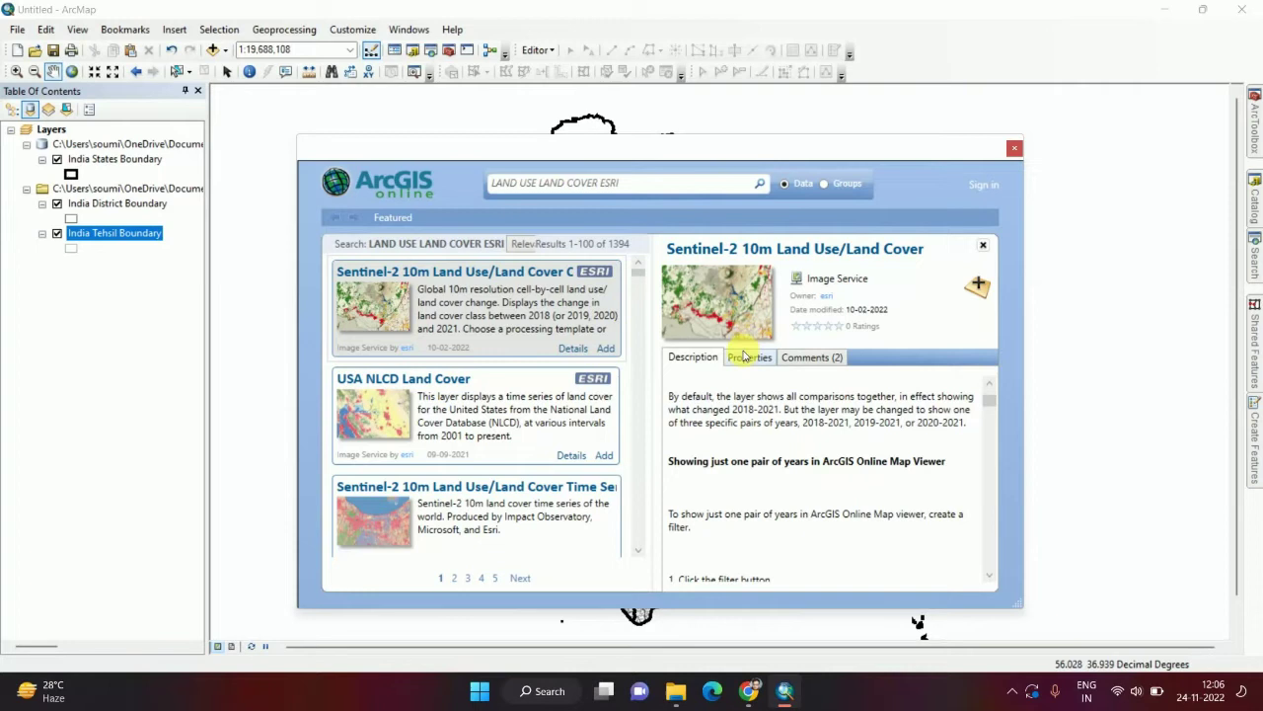
scroll(513, 377, down, 2)
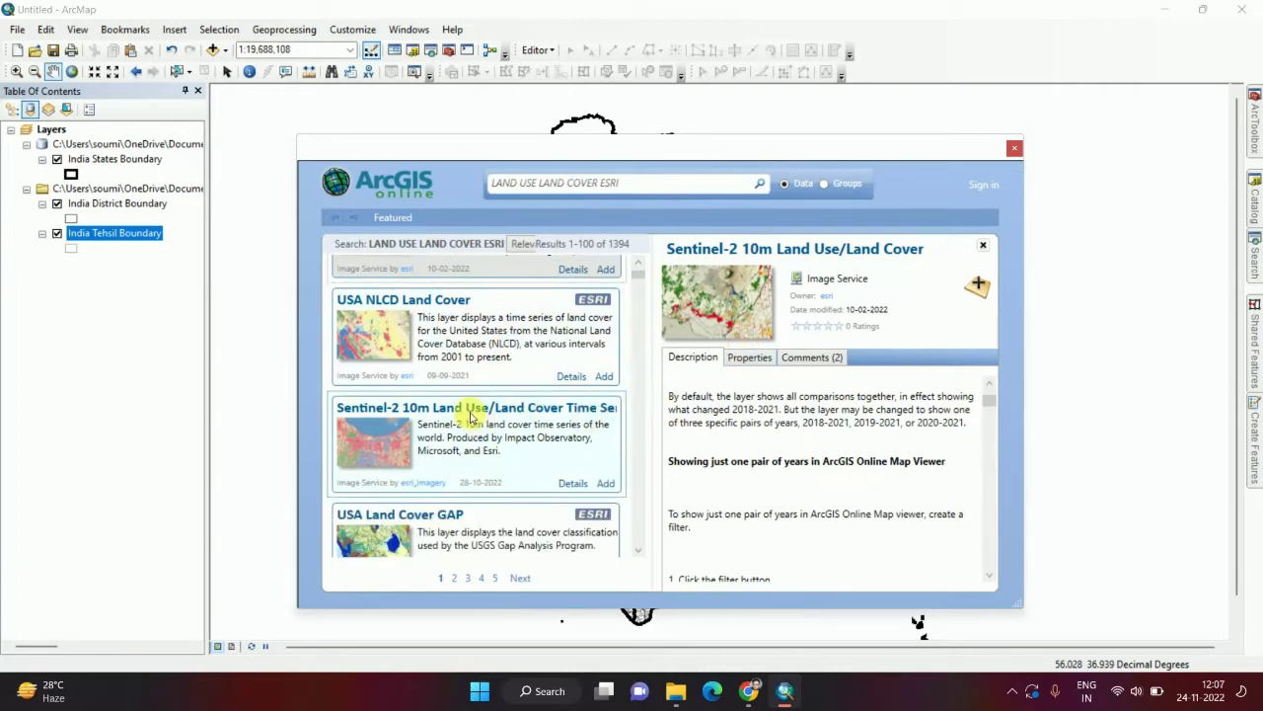
Review the Sentinel-2 10m Land Use/Land Cover Time Series details, including its 2017 coverage
click(573, 482)
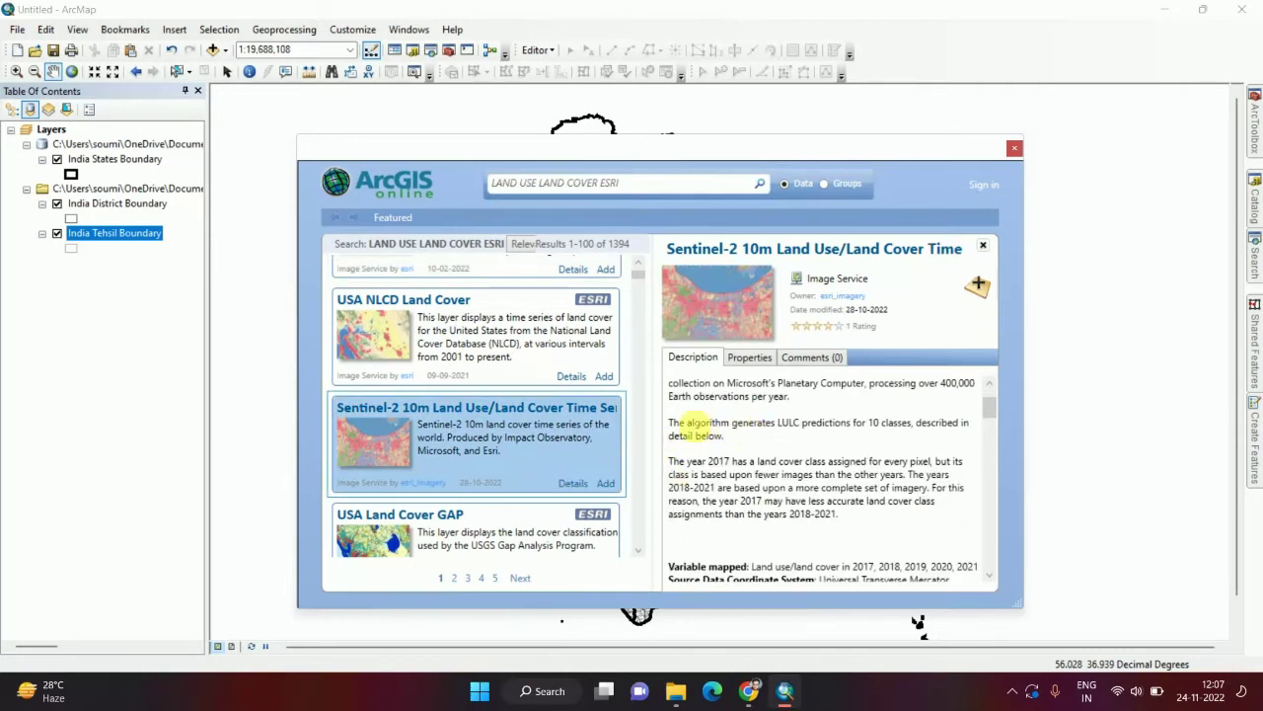
scroll(696, 423, down, 2)
scroll(705, 425, up, 1)
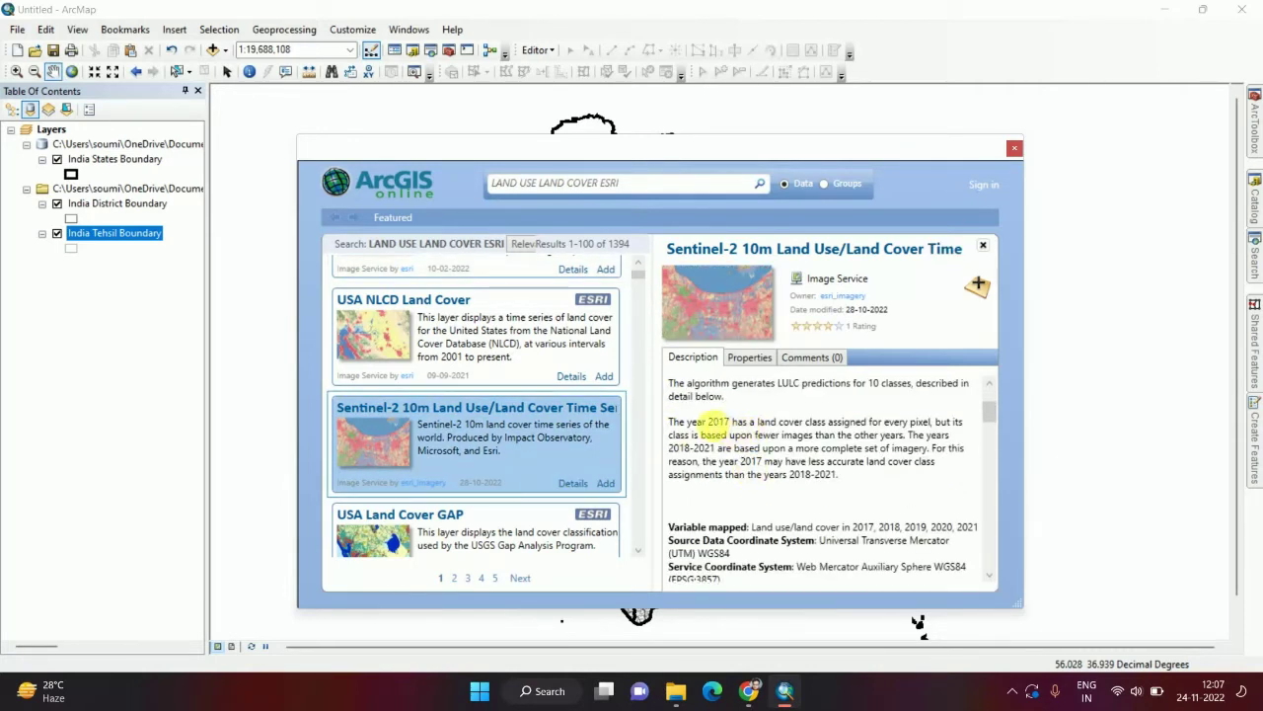
double_click(716, 421)
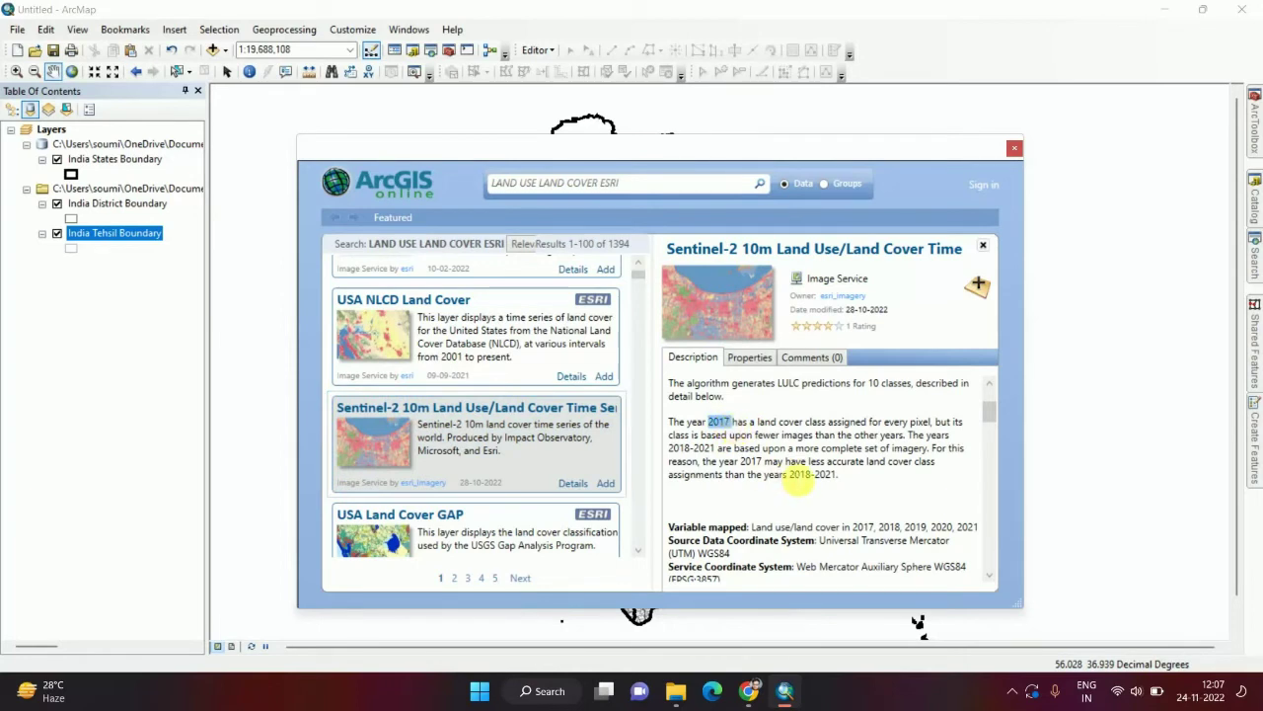
click(811, 476)
drag(717, 447, 810, 461)
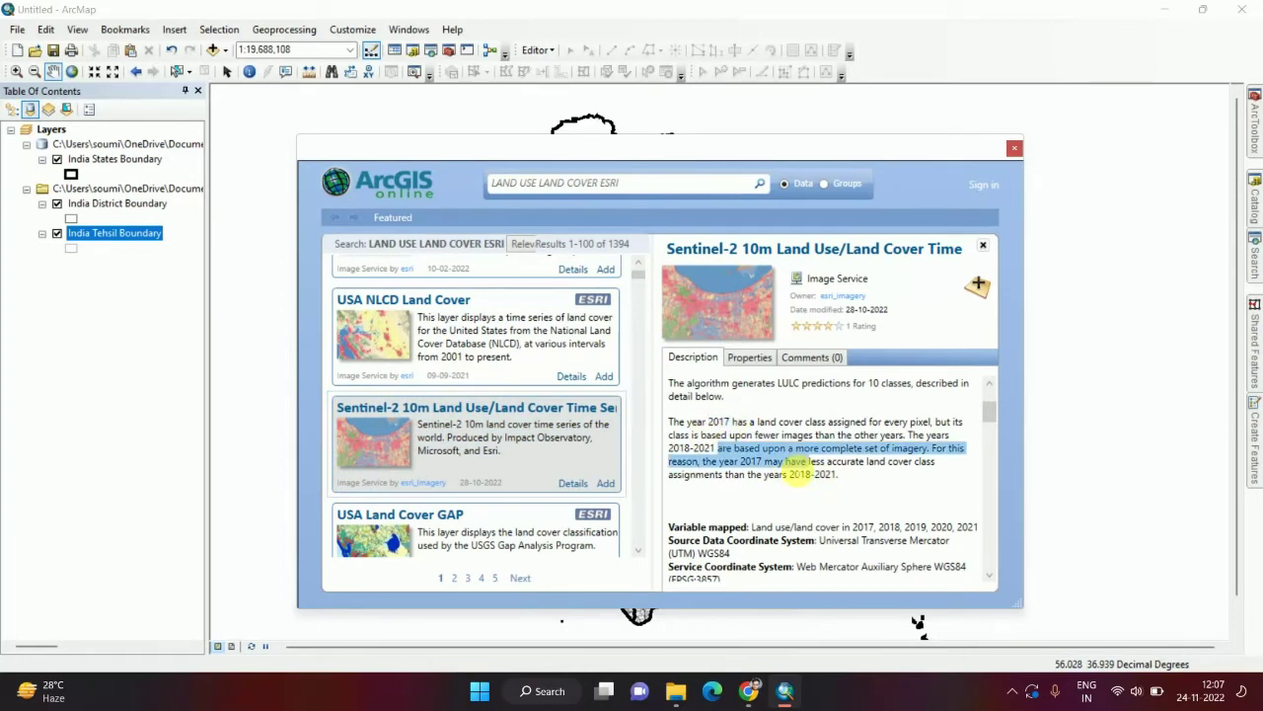
scroll(790, 452, up, 2)
scroll(789, 446, up, 1)
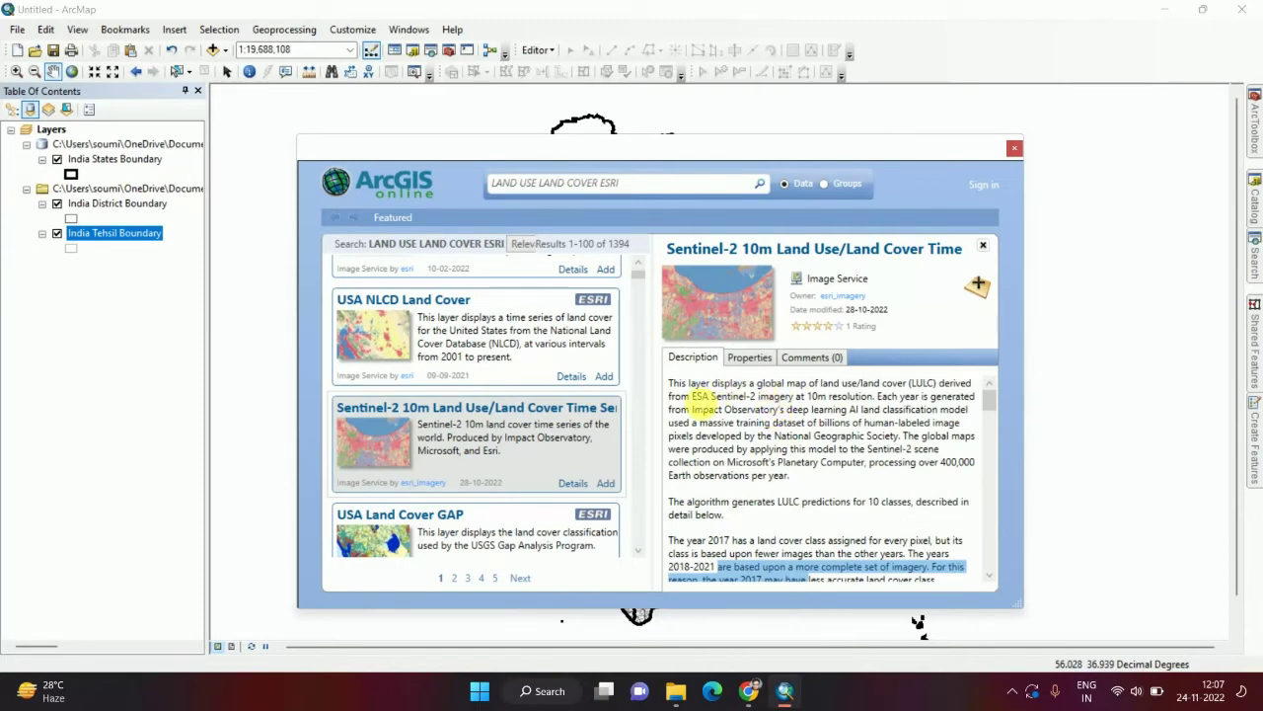
drag(638, 272, 631, 329)
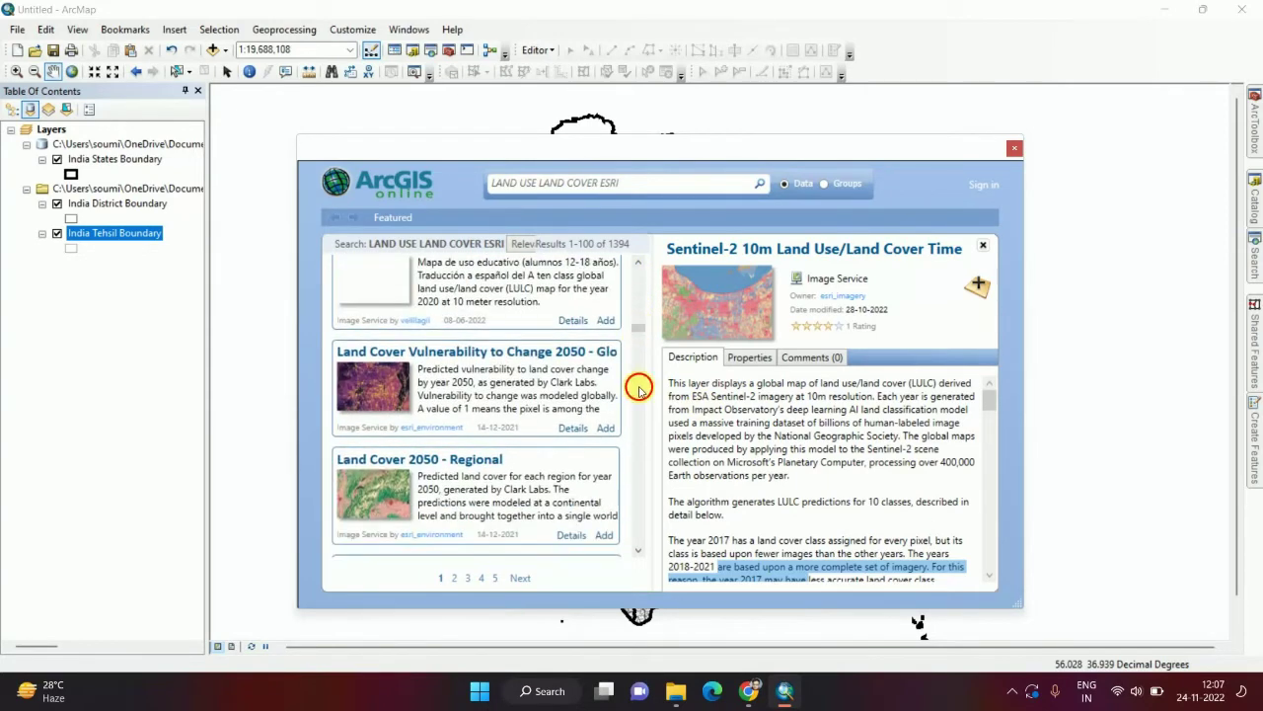
click(639, 392)
click(638, 392)
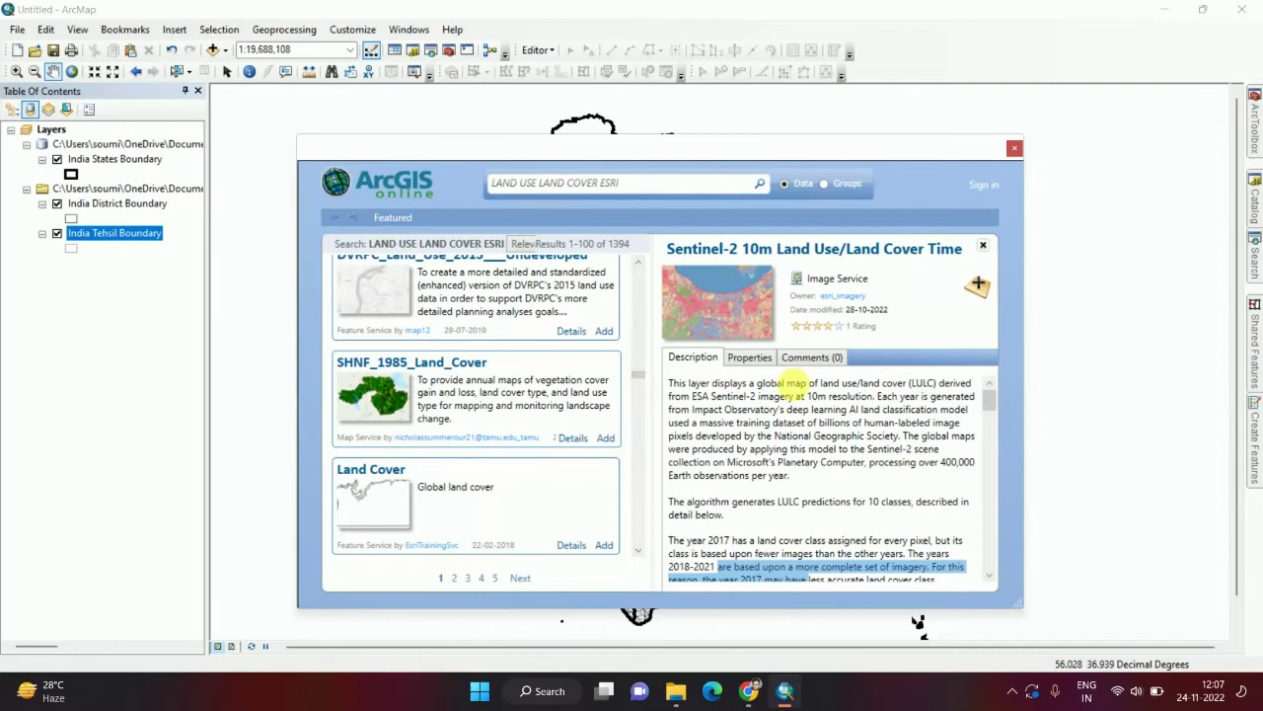
scroll(587, 367, up, 3)
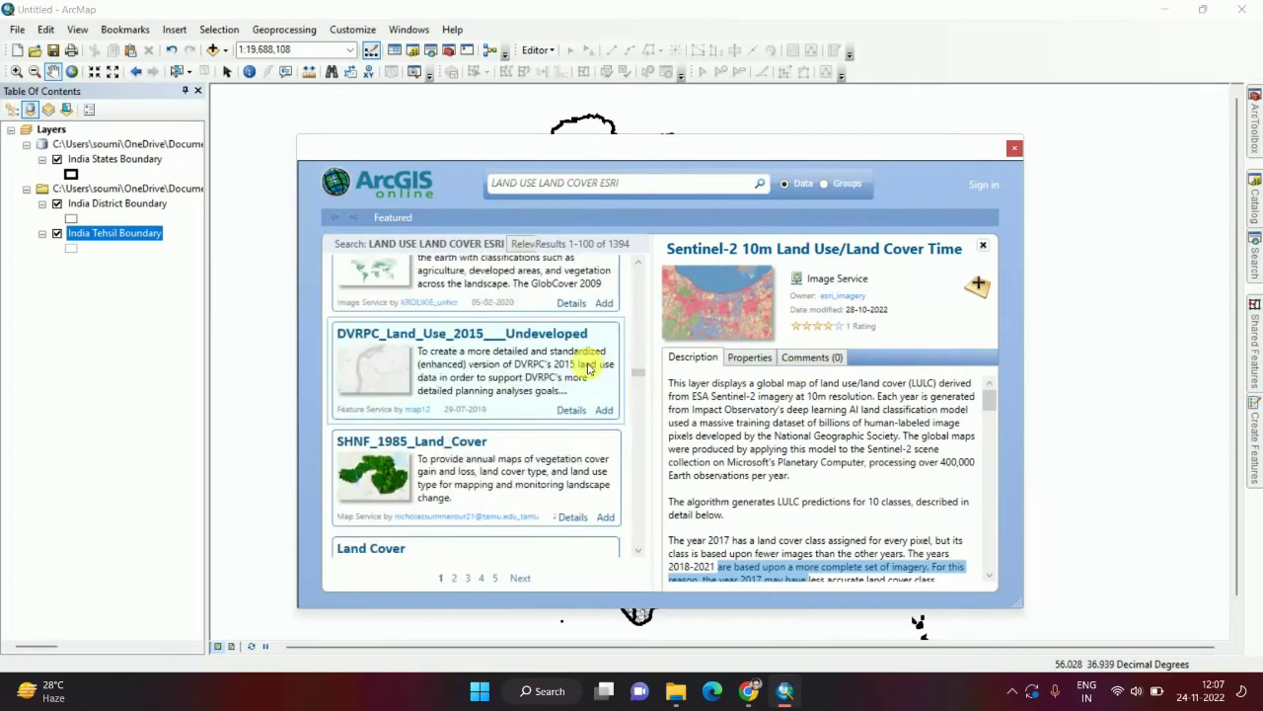
Add the Sentinel-2 land cover layer and hide the tehsil and district boundary layers
click(976, 287)
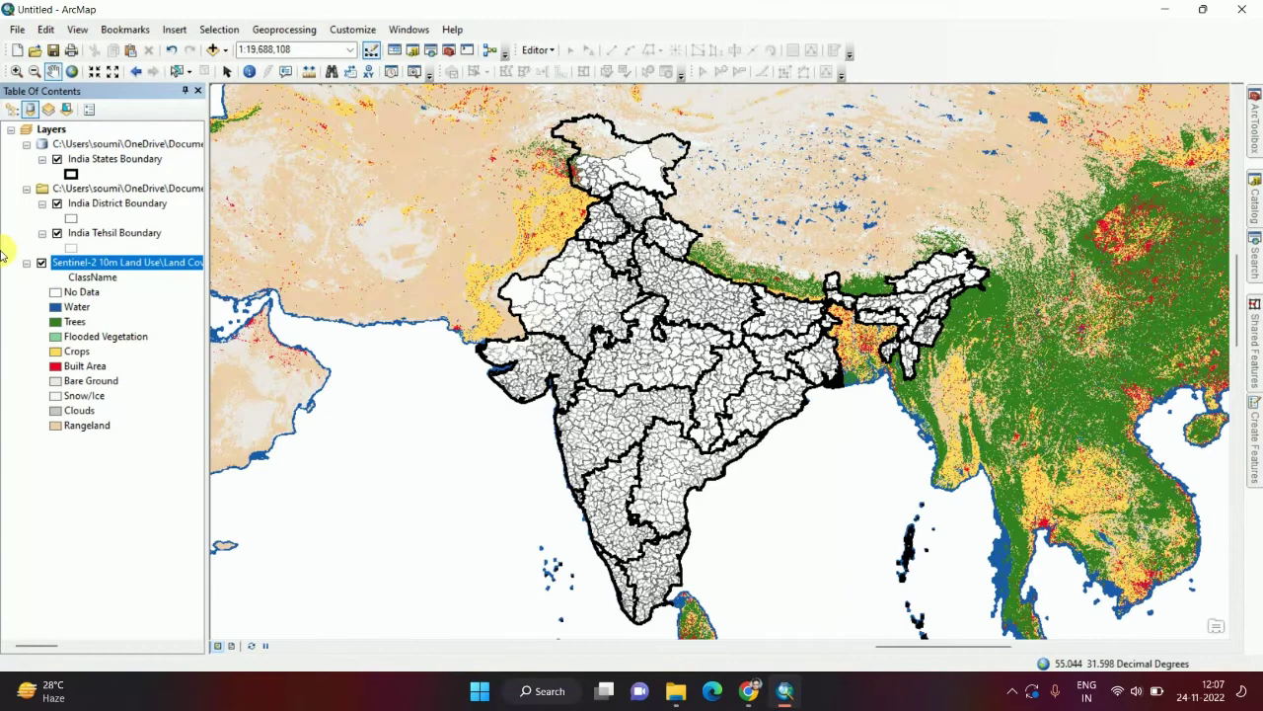
click(56, 234)
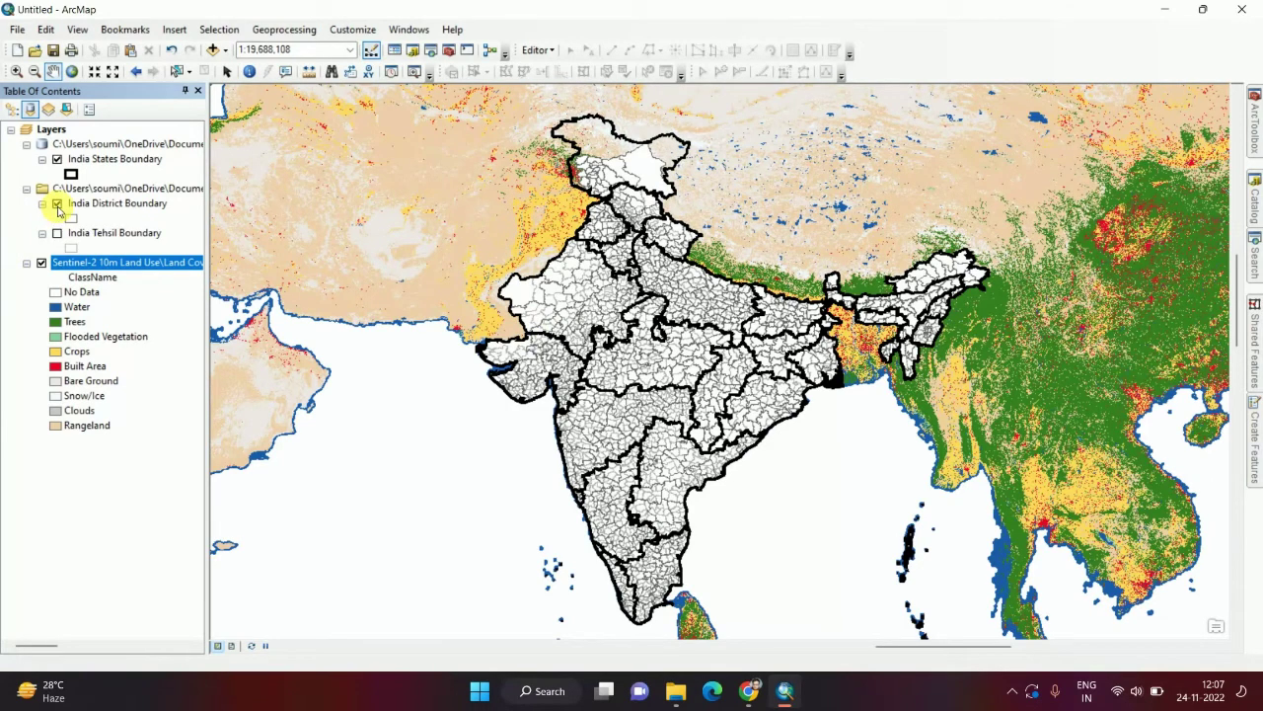
click(57, 204)
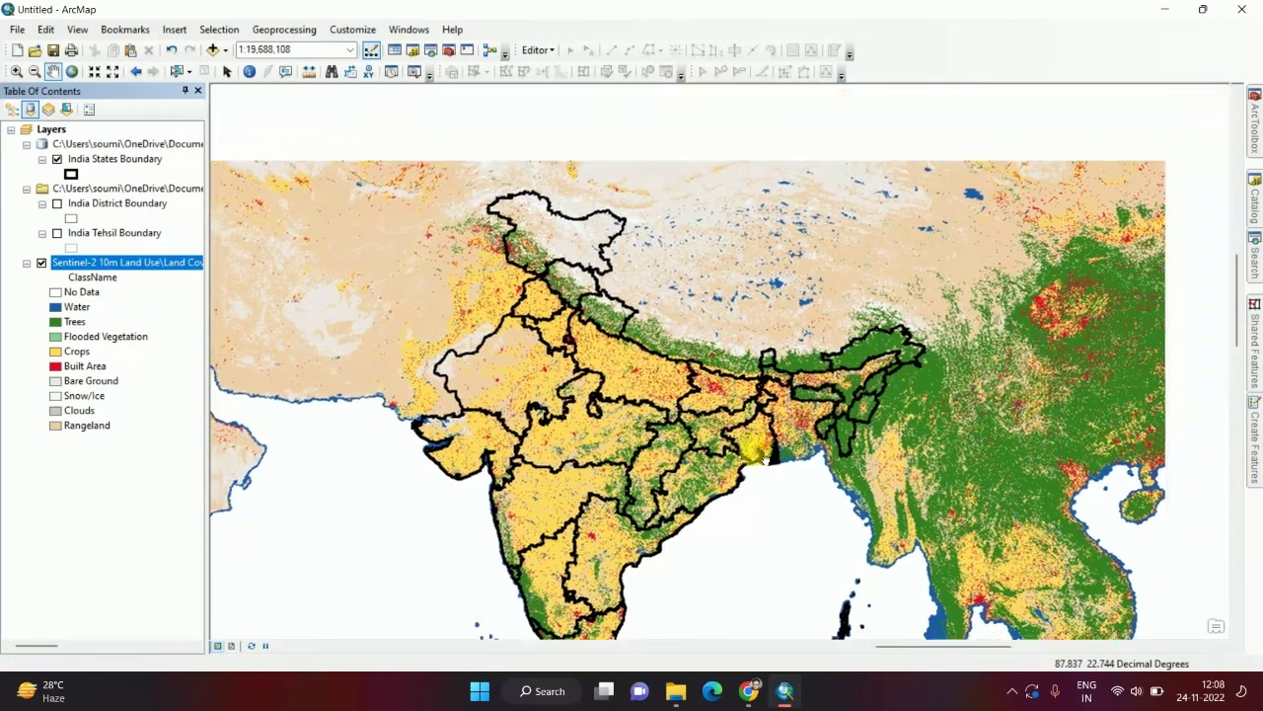
Recentre India at 1:15,000,000 and select the India States Boundary layer
drag(825, 374, 766, 460)
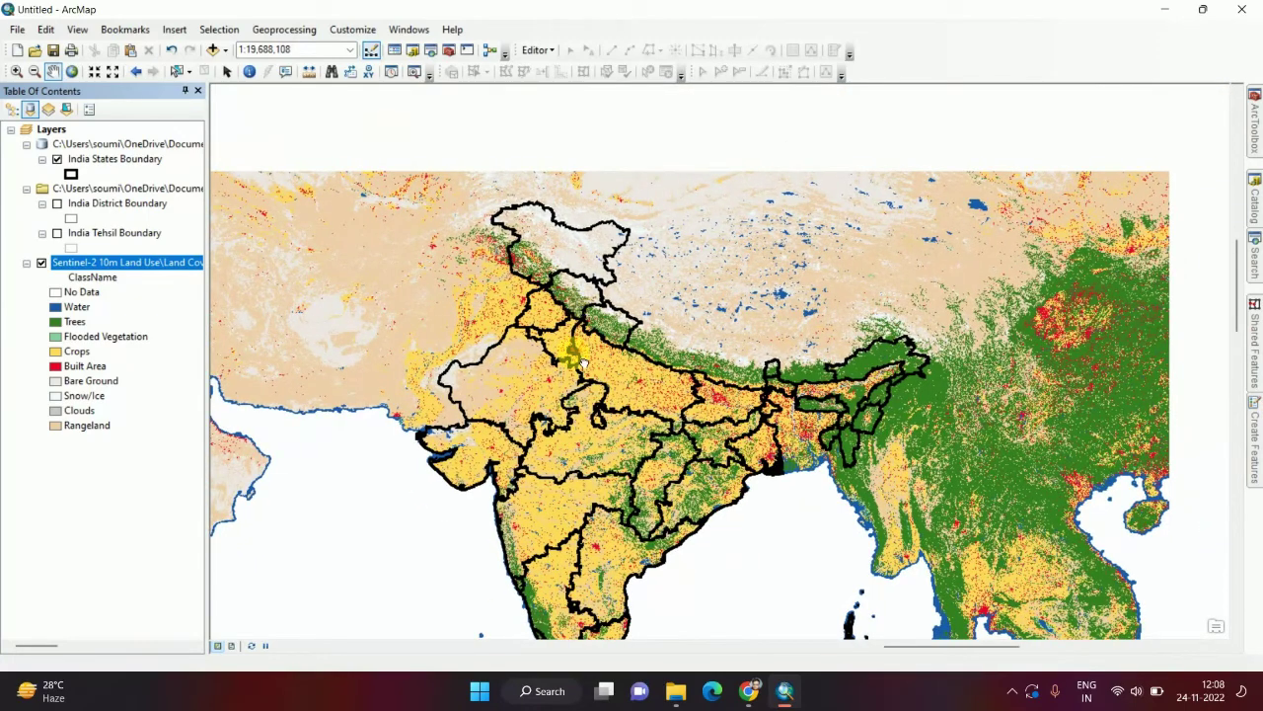
scroll(583, 365, down, 1)
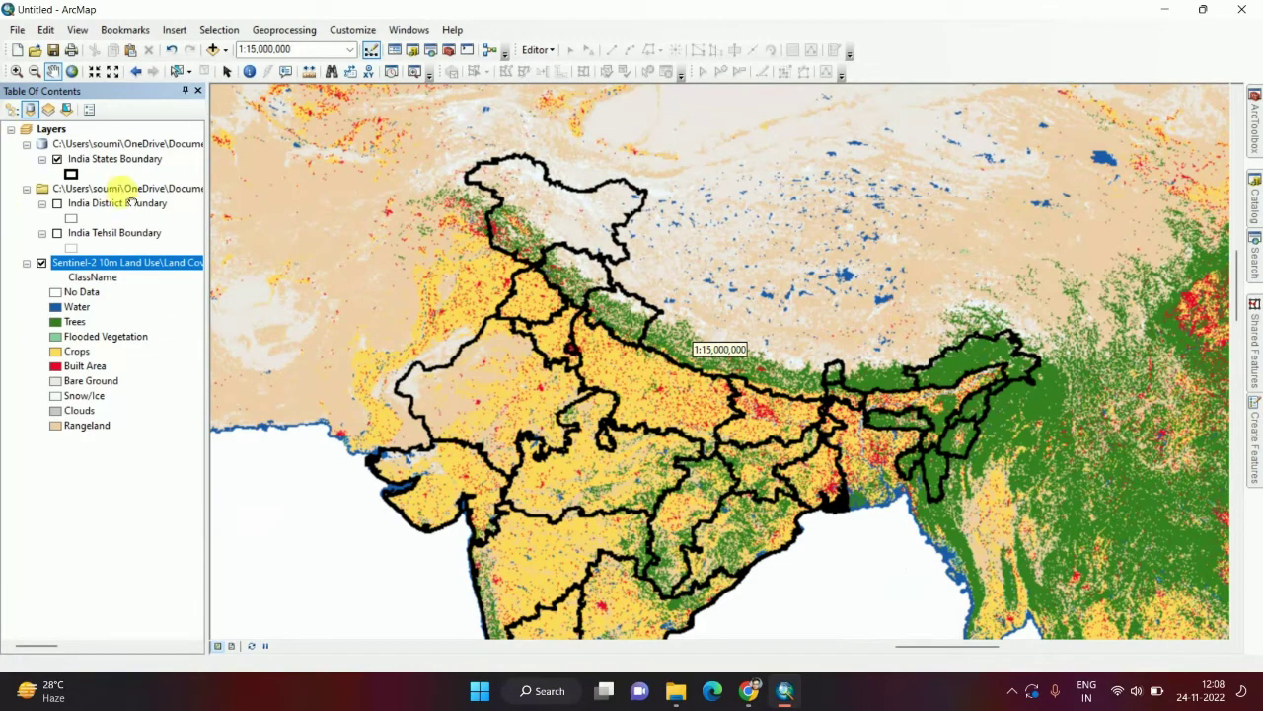
click(124, 159)
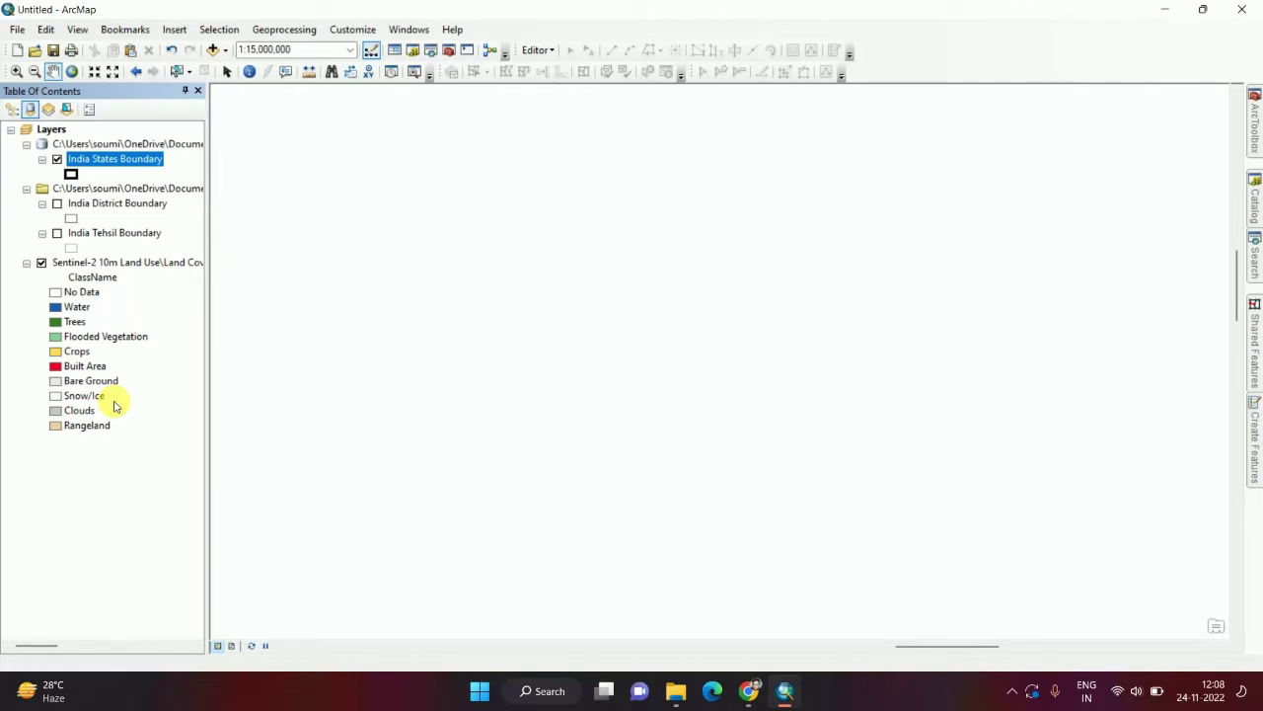
click(1011, 695)
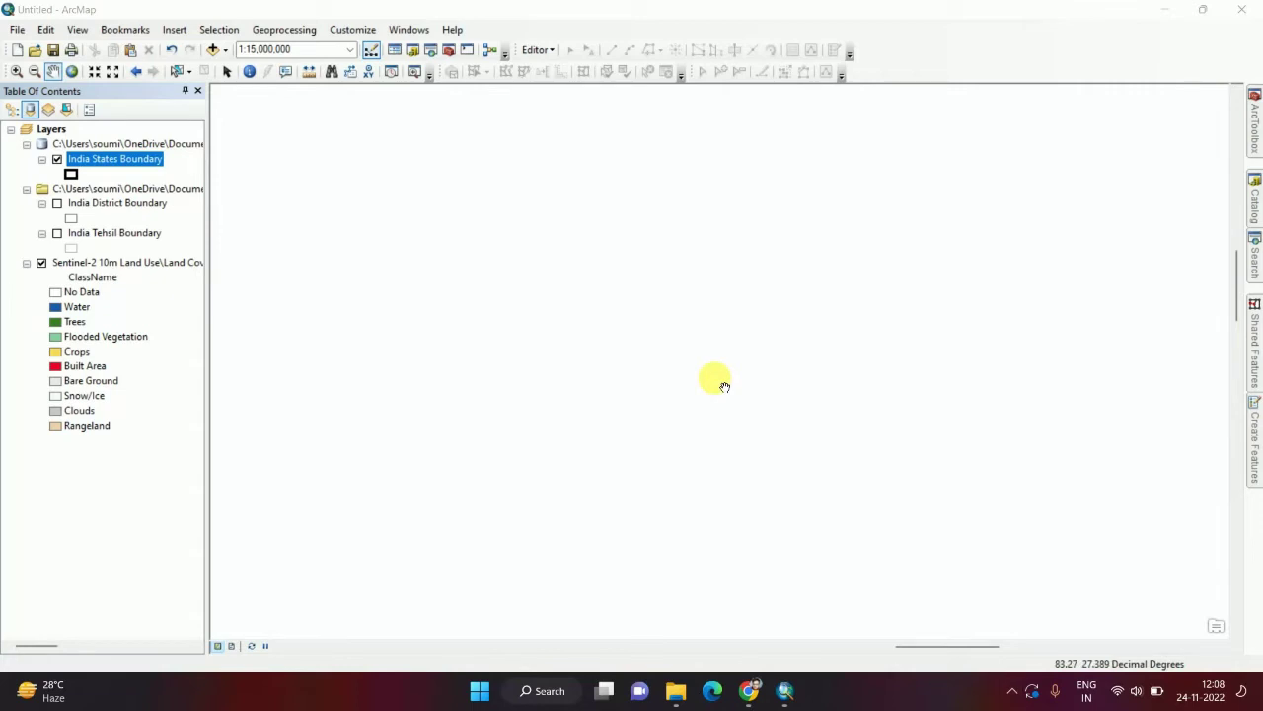
Rerun the ArcGIS Online search for 'LAND USE LAND COVER ESRI' with a clean term and move the window
click(226, 53)
click(241, 105)
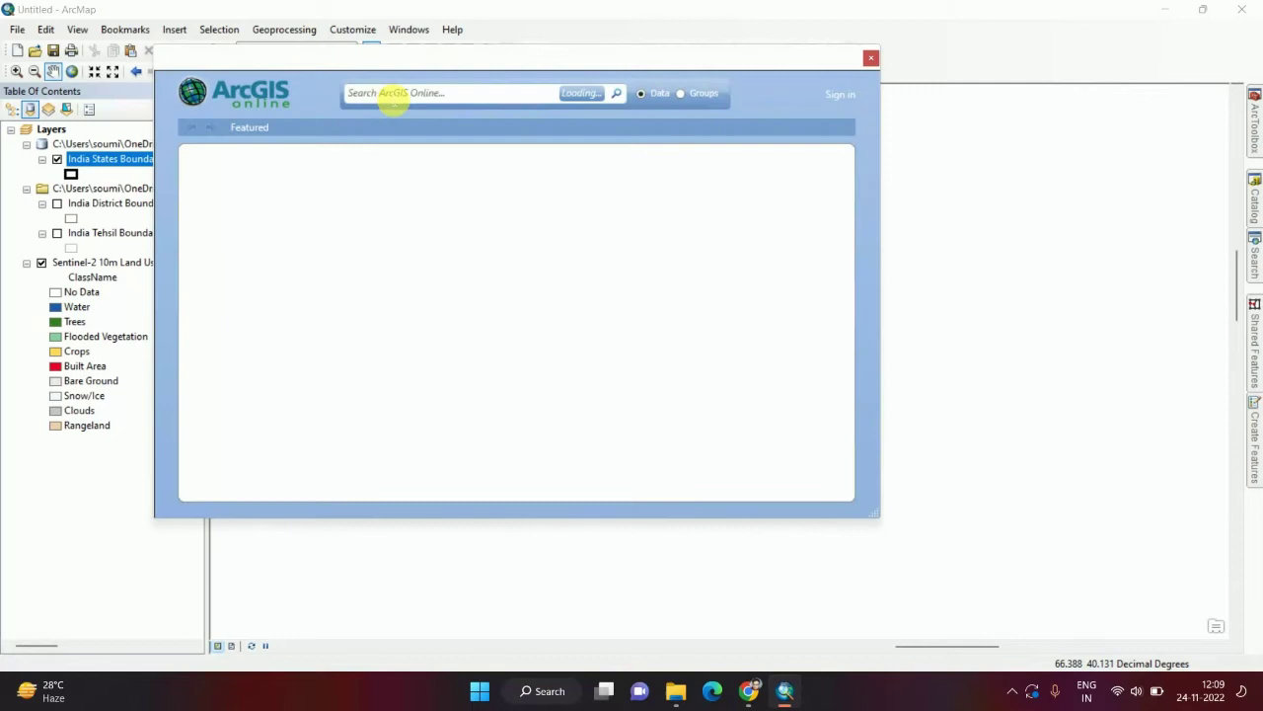
click(393, 96)
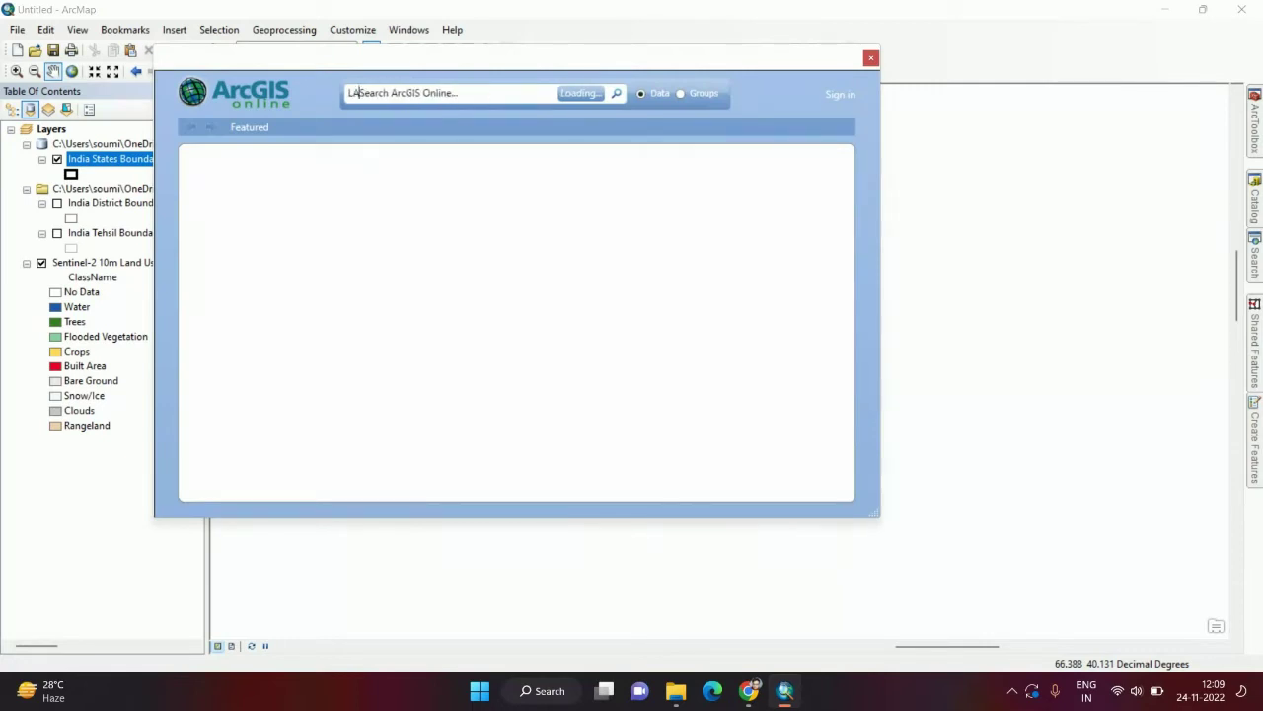
text(LAND US)
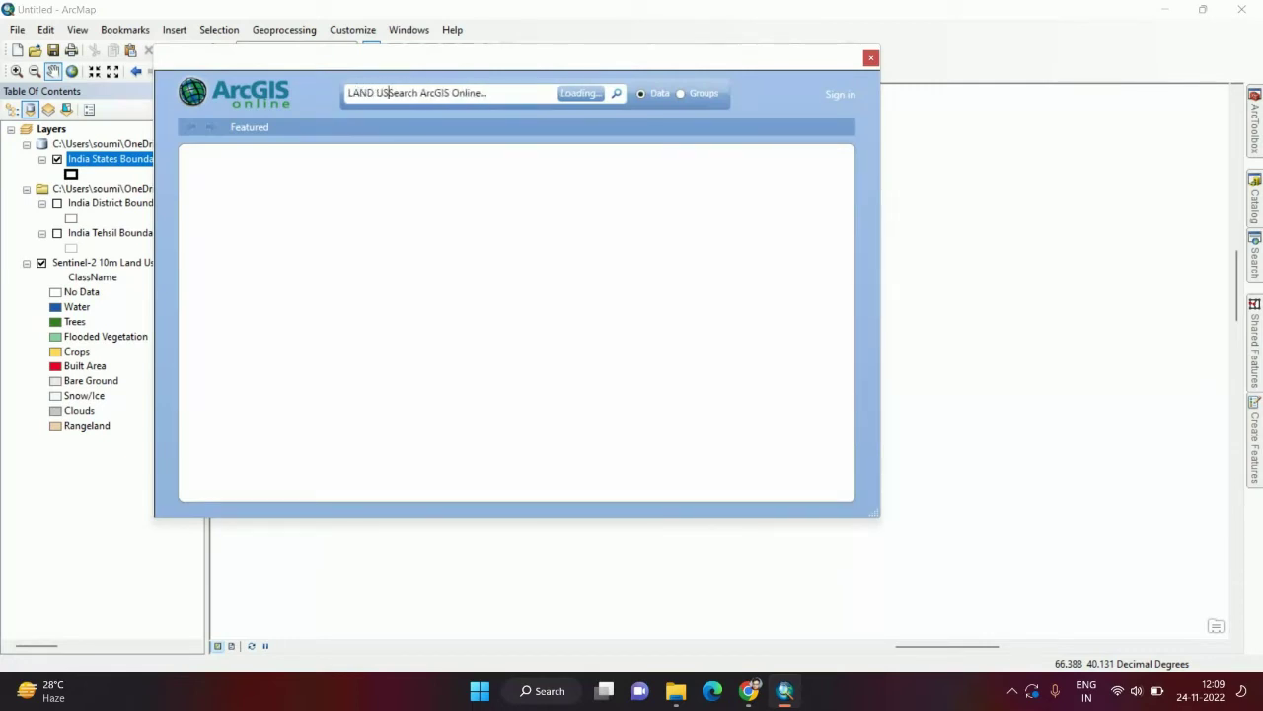
text(E LAND CO)
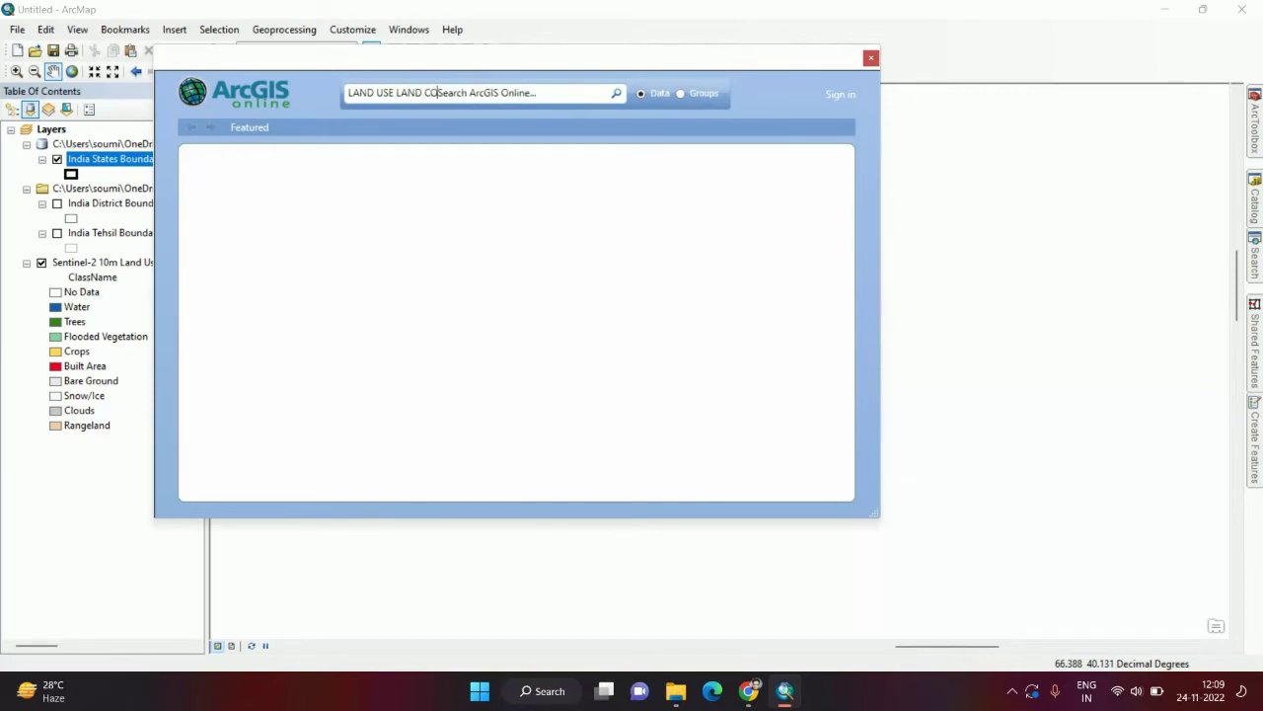
text(VER ESRI)
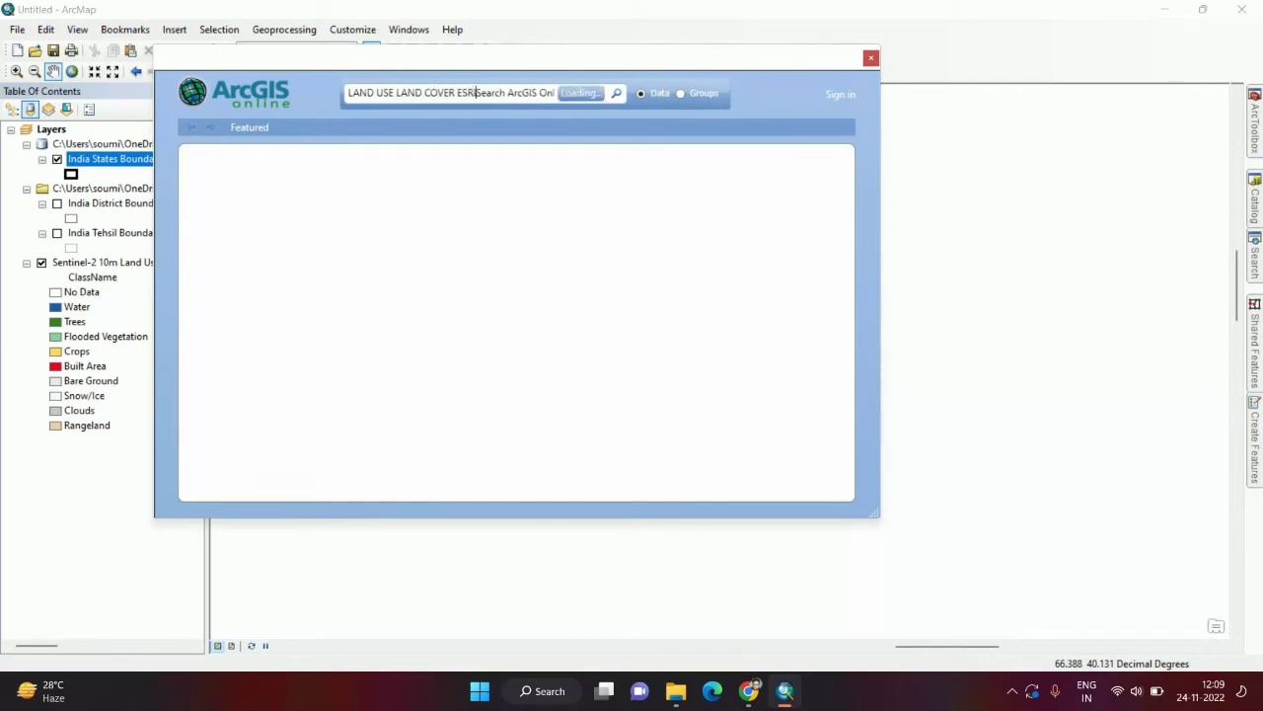
key(Return)
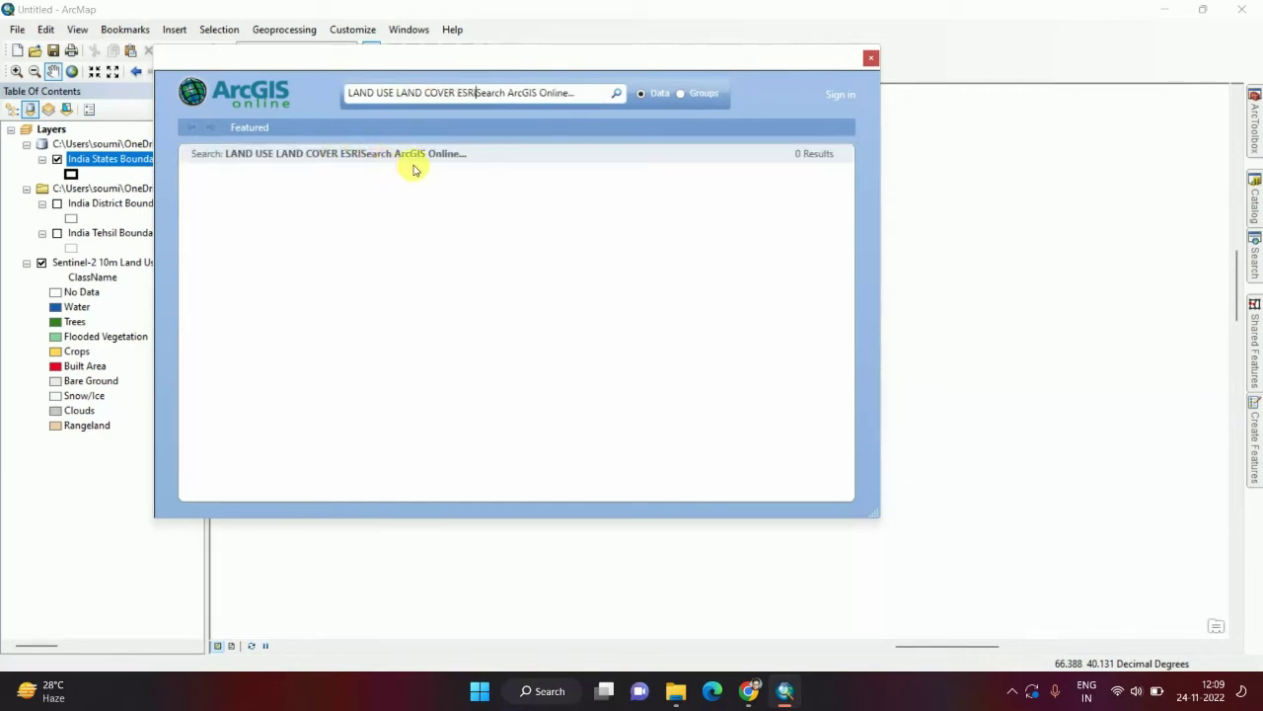
drag(583, 93, 486, 111)
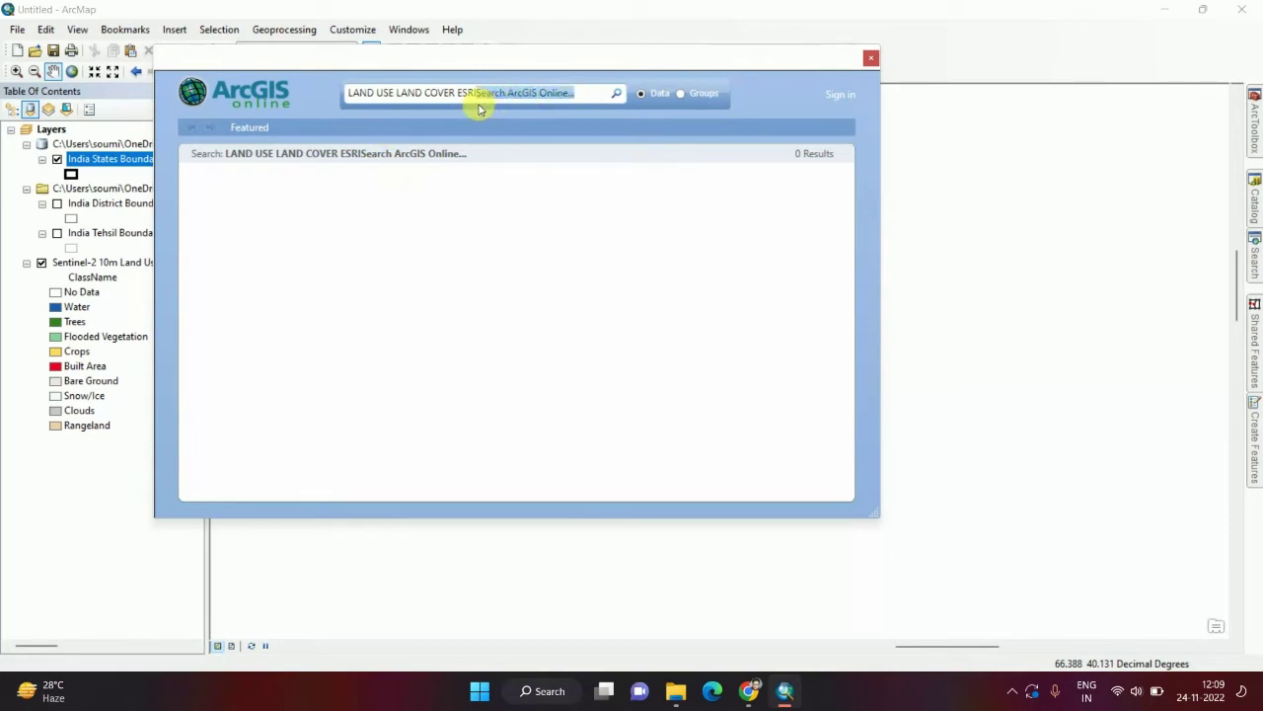
key(BackSpace)
key(Return)
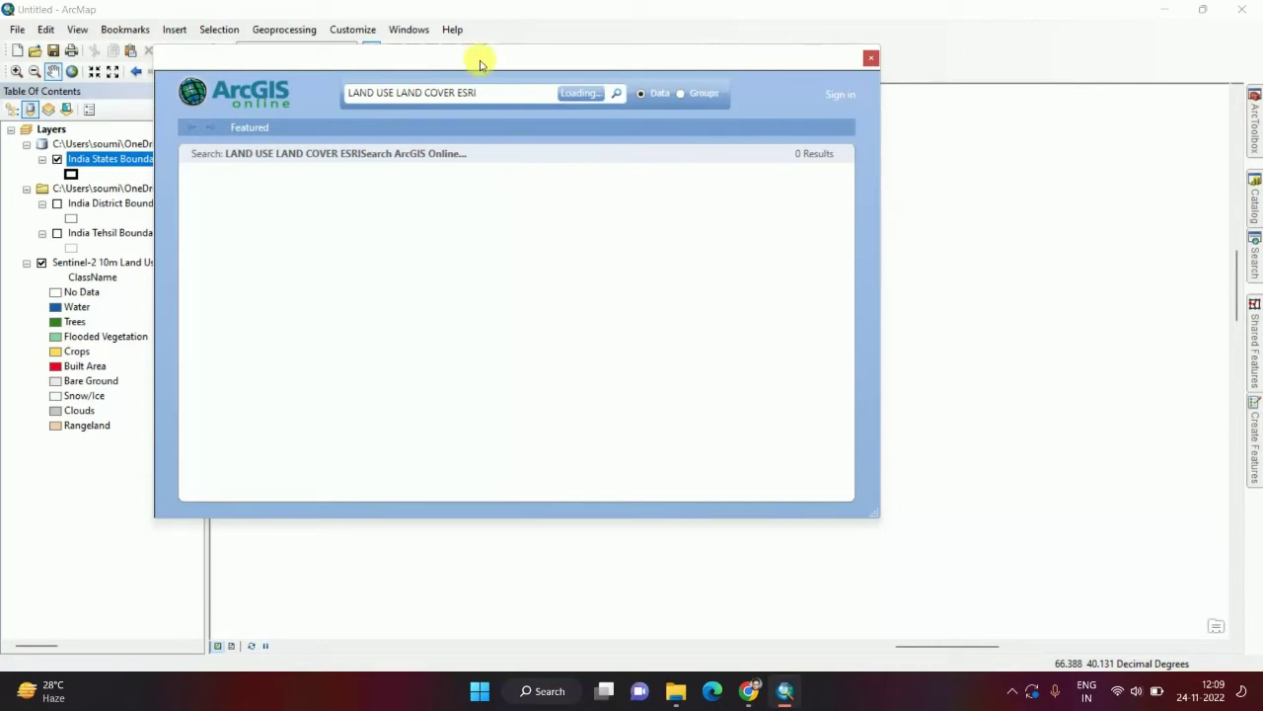
drag(477, 62, 567, 117)
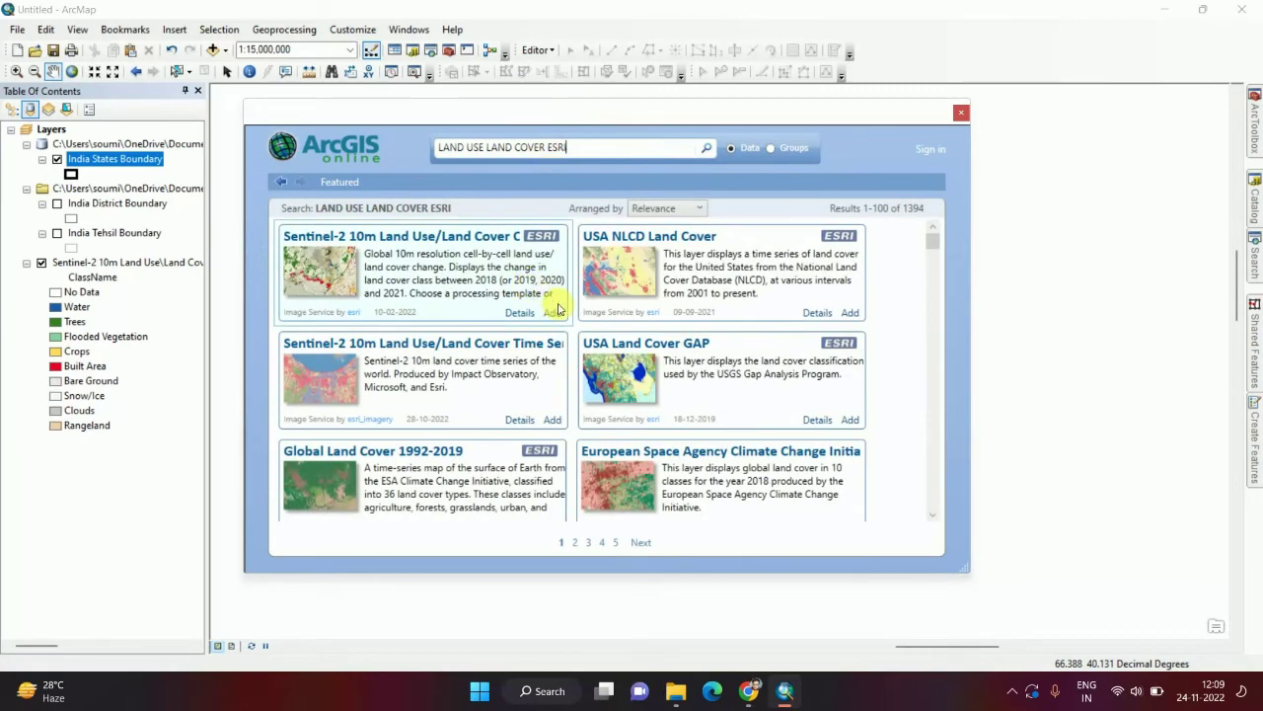
Add the Sentinel-2 10m Land Use/Land Cover Change layer to the India map
click(554, 312)
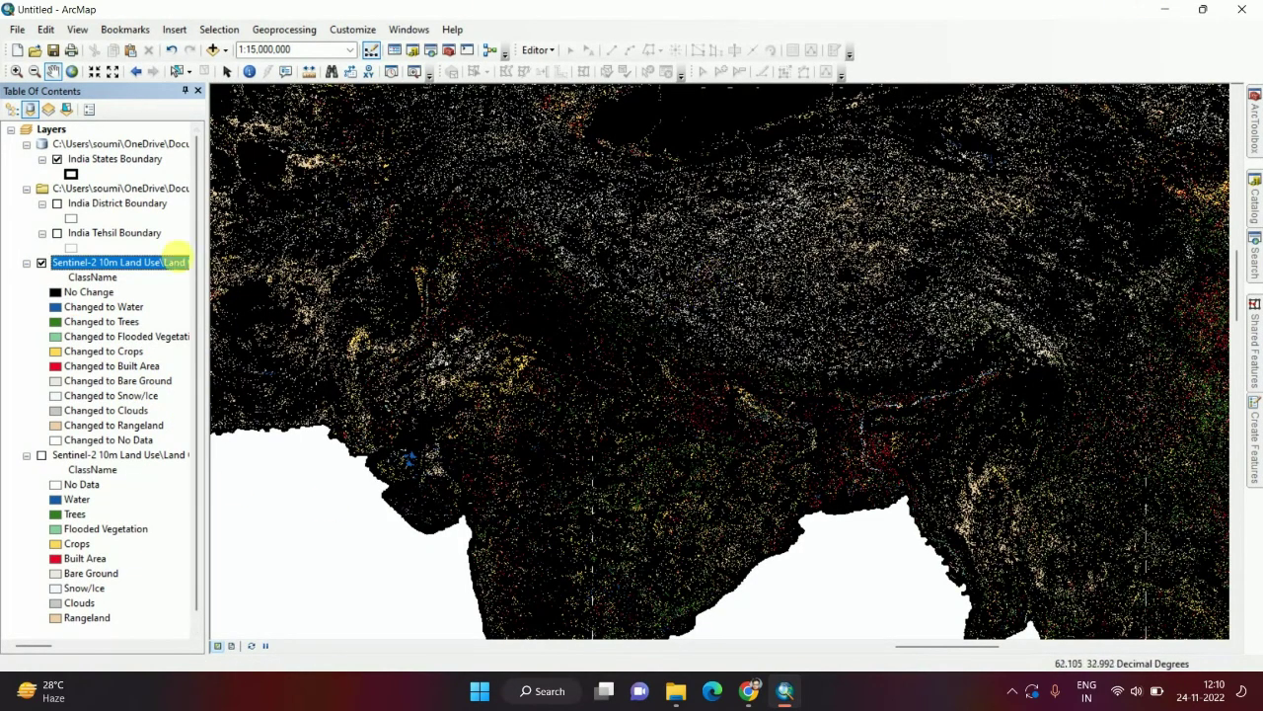
Zoom into northern India to 1:8,000,000 to show individual change pixels
click(516, 350)
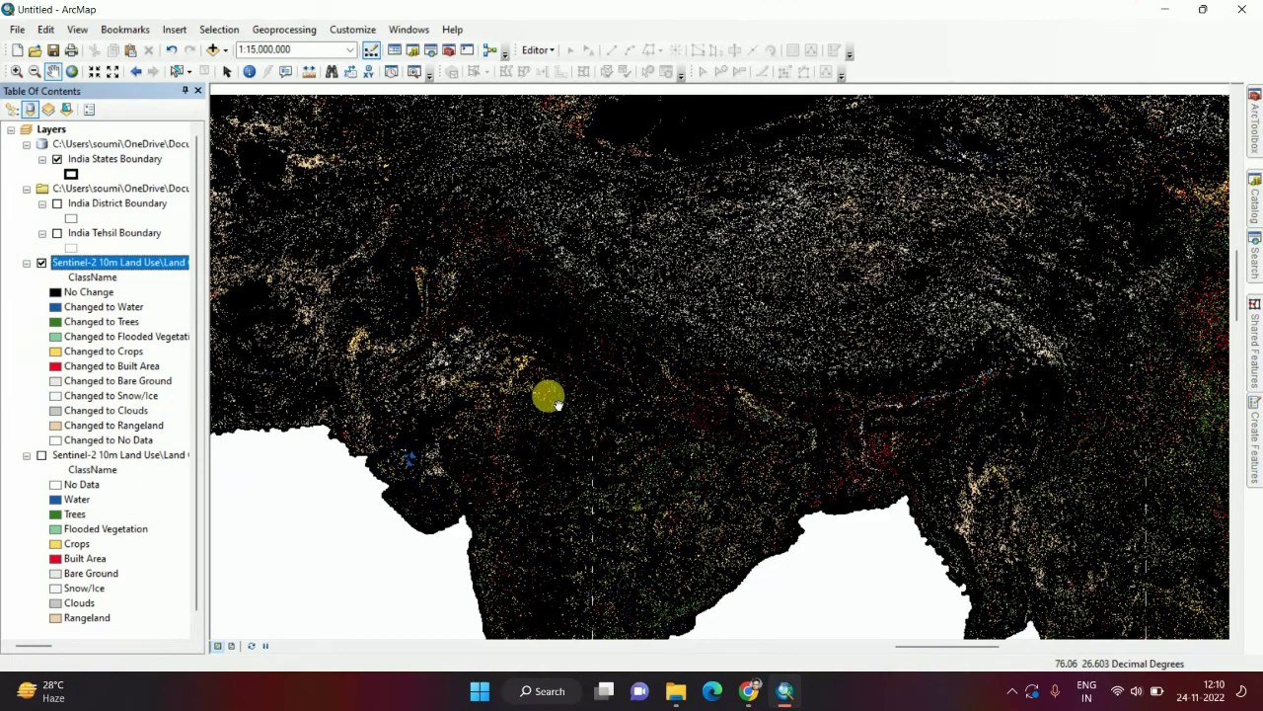
scroll(741, 504, up, 3)
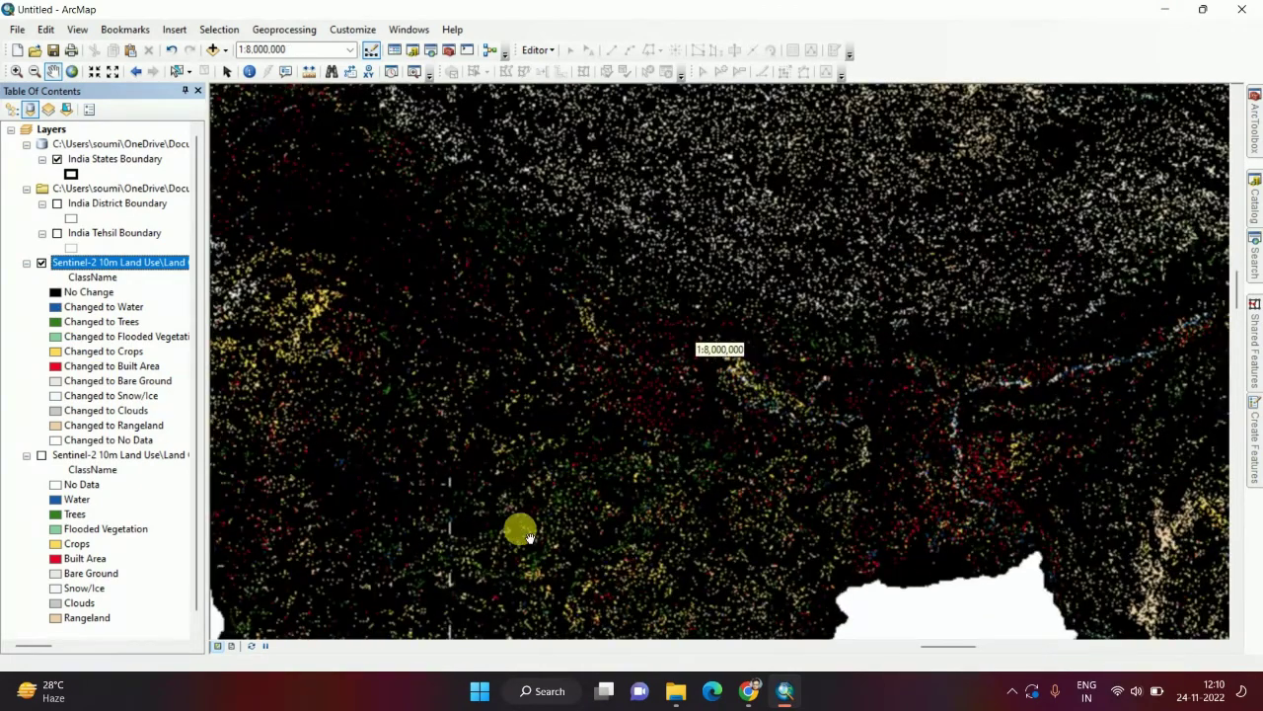